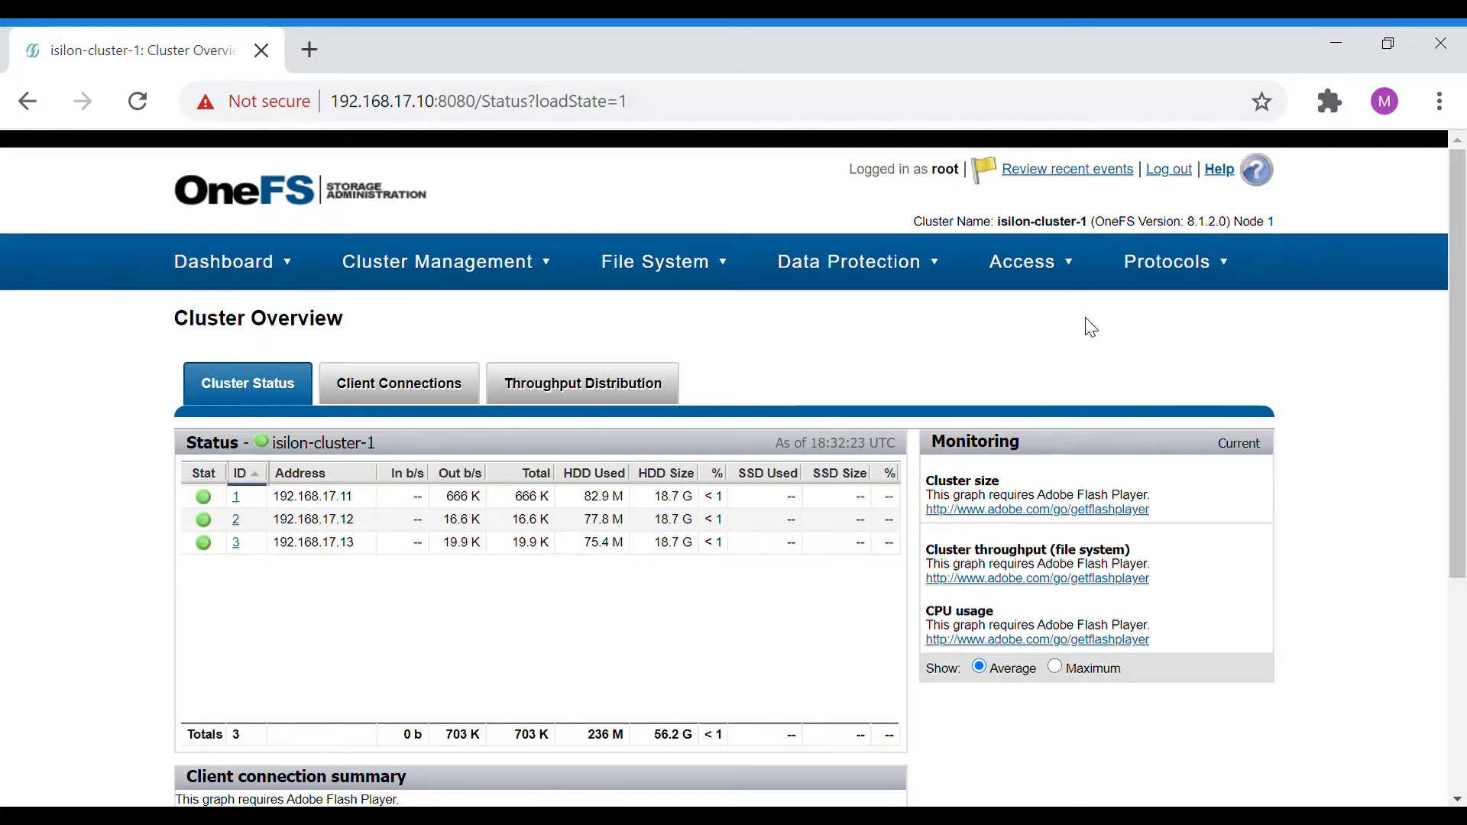
Open the Windows Sharing (SMB) page from the Protocols menu to list the cluster's shares.
click(1211, 277)
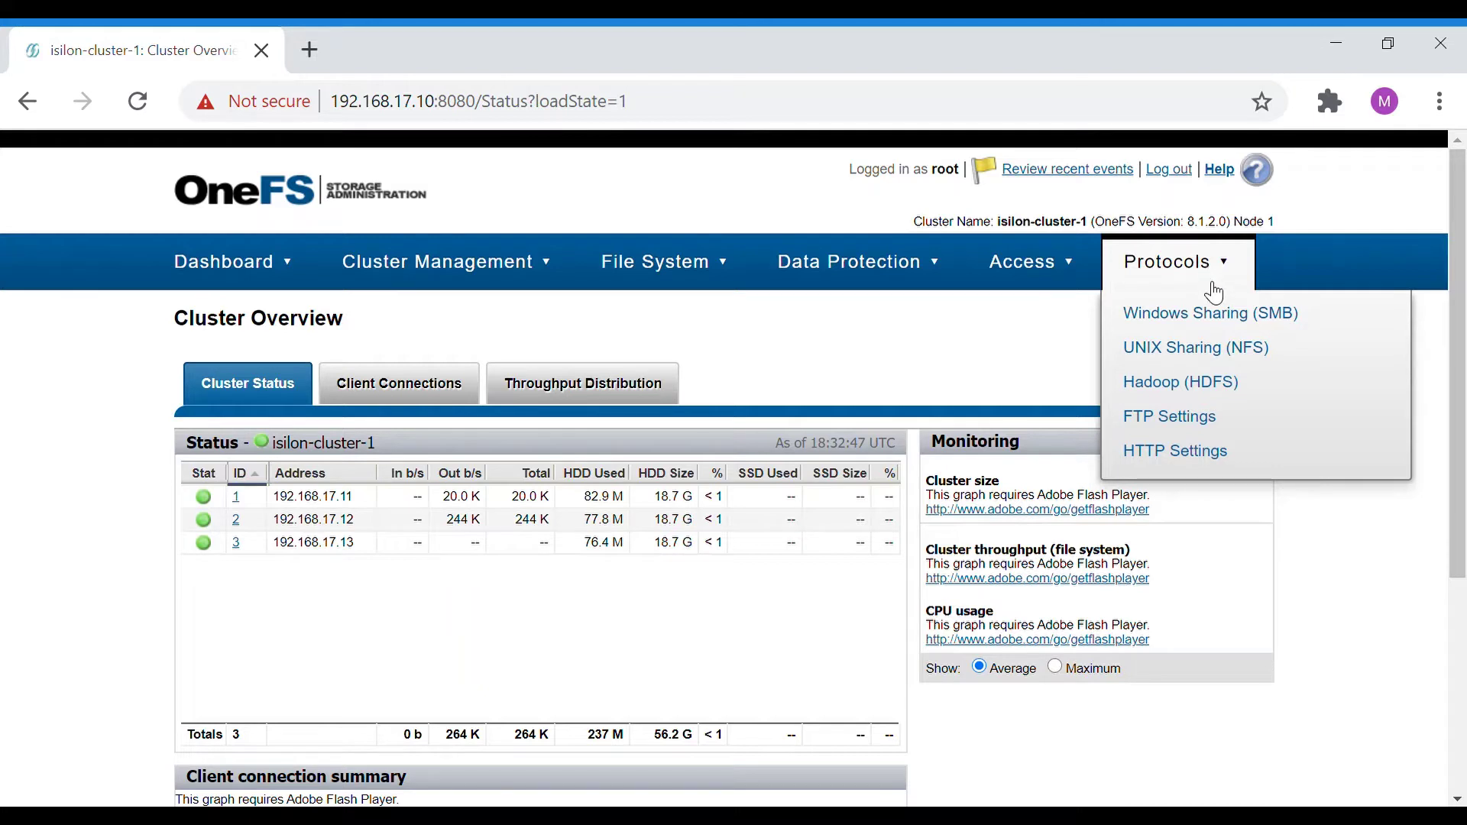
click(1220, 324)
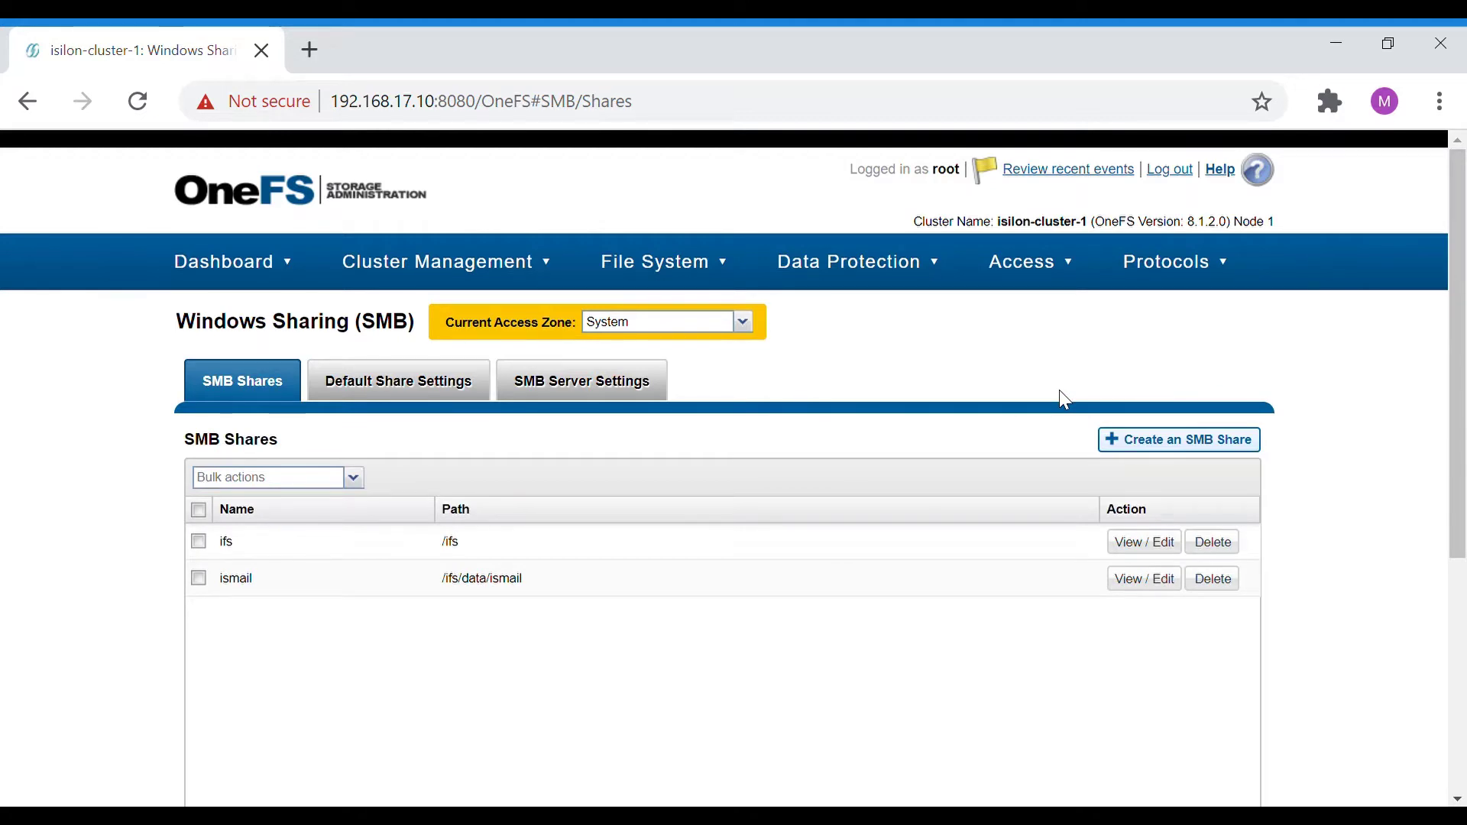
Start a new SMB share named test-share with description 'test share' and begin setting its path.
click(1173, 447)
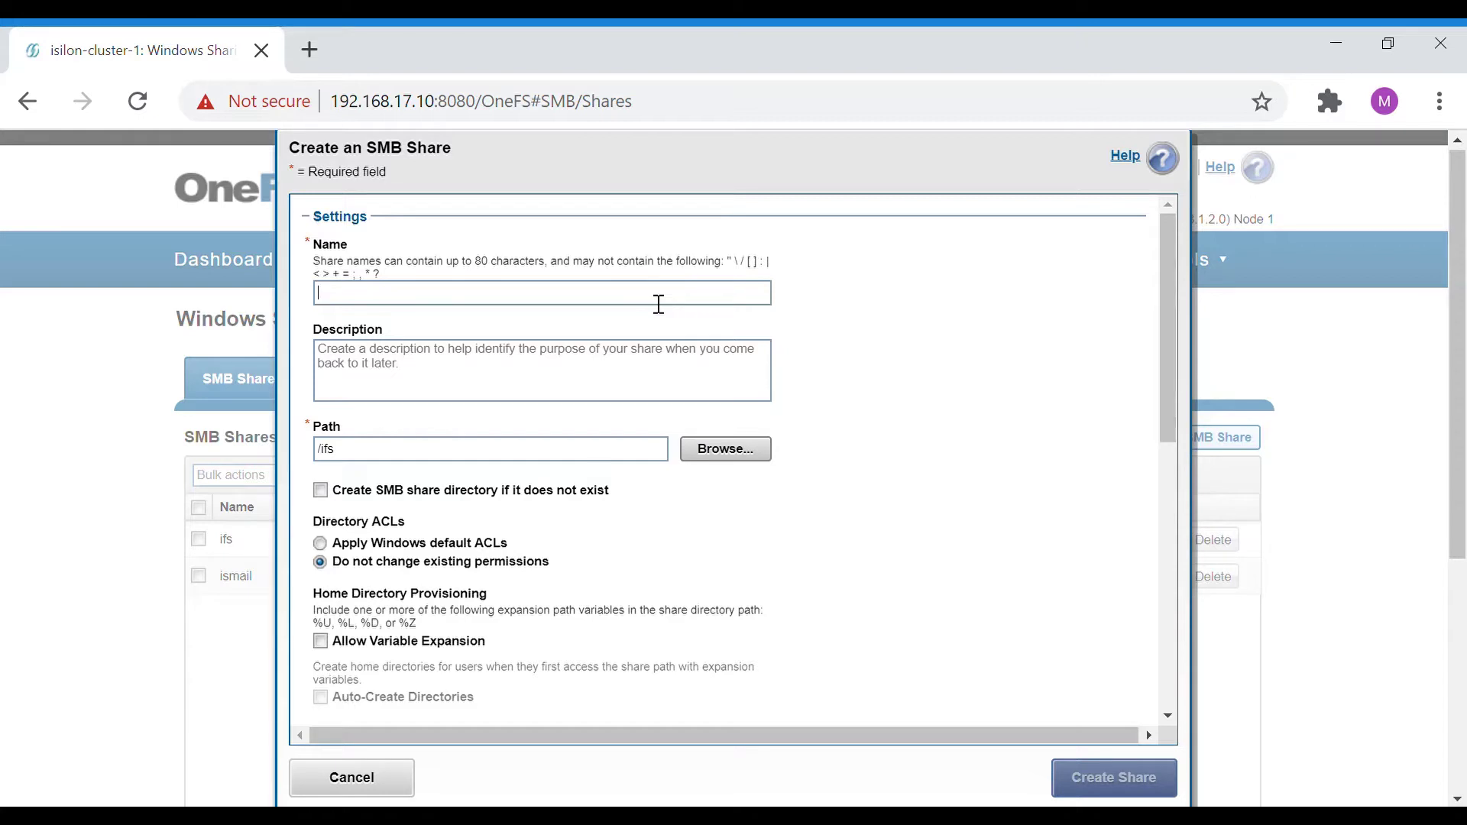
text(test-)
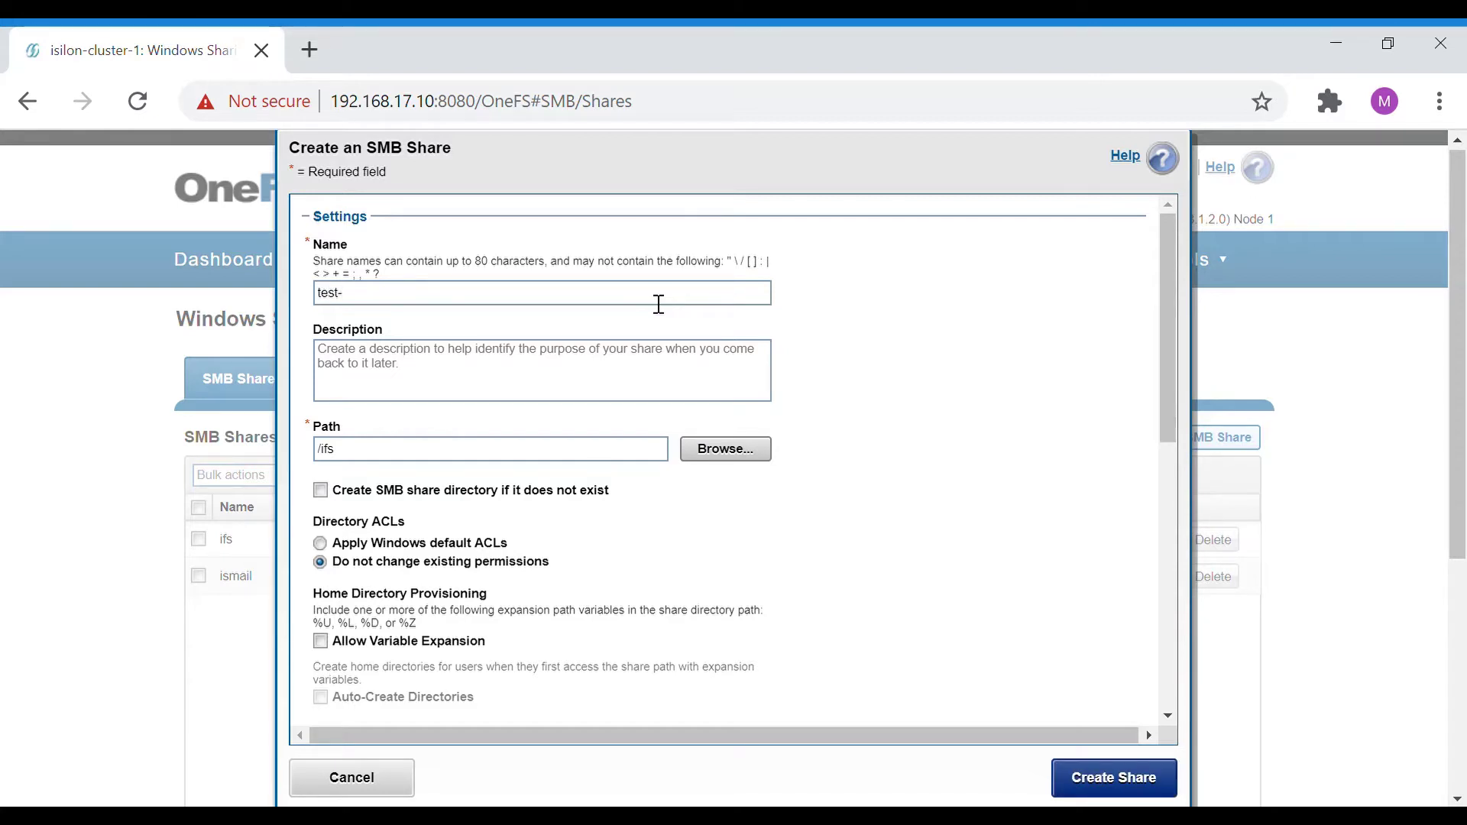
text(cluster)
key(BackSpace)
key(BackSpace)
key(BackSpace)
key(BackSpace)
key(BackSpace)
key(BackSpace)
text(sharetest share)
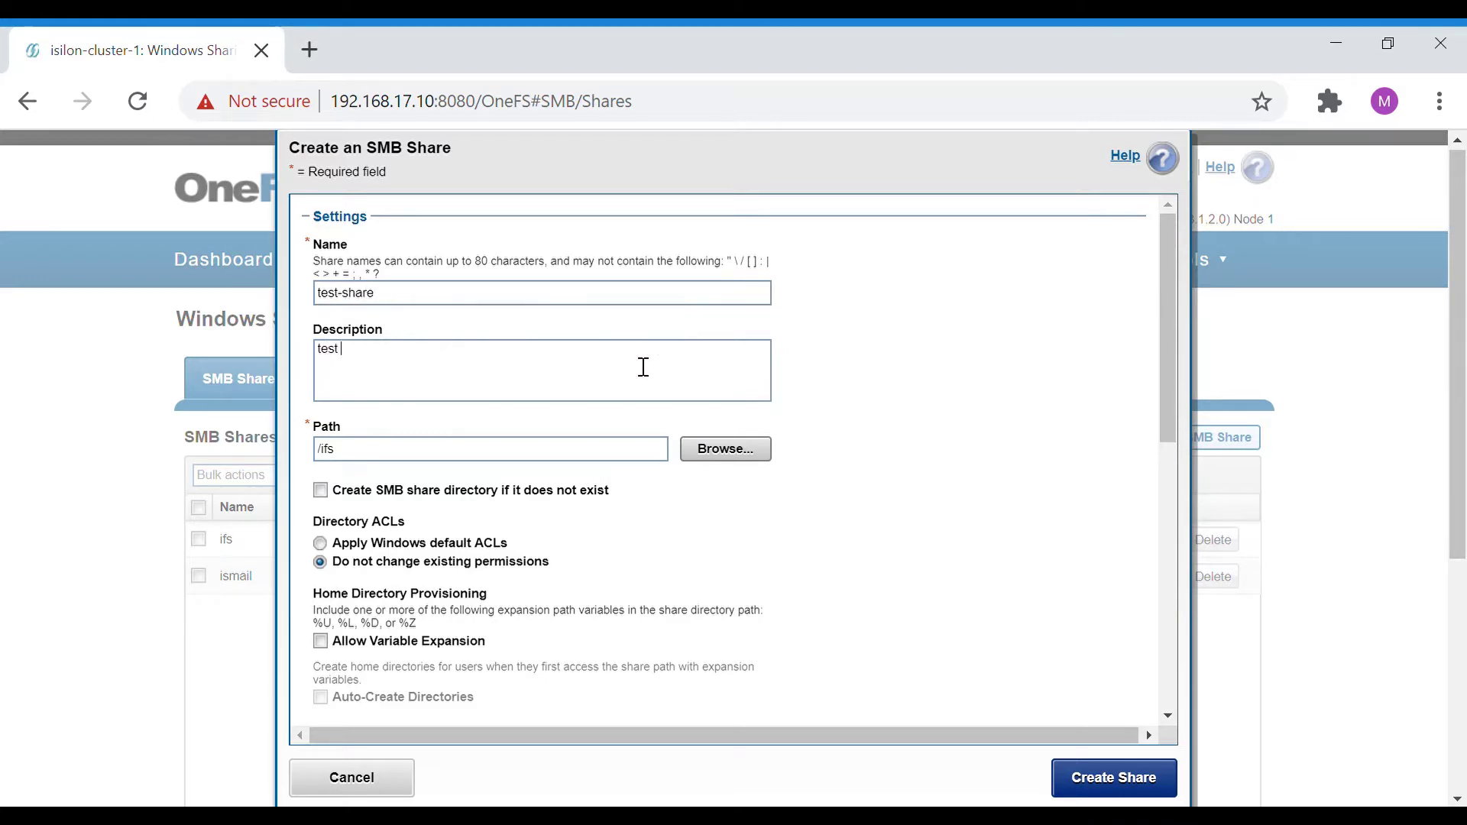
click(602, 459)
Choose the data folder and append test-share so the path is /ifs/data/test-share.
click(711, 458)
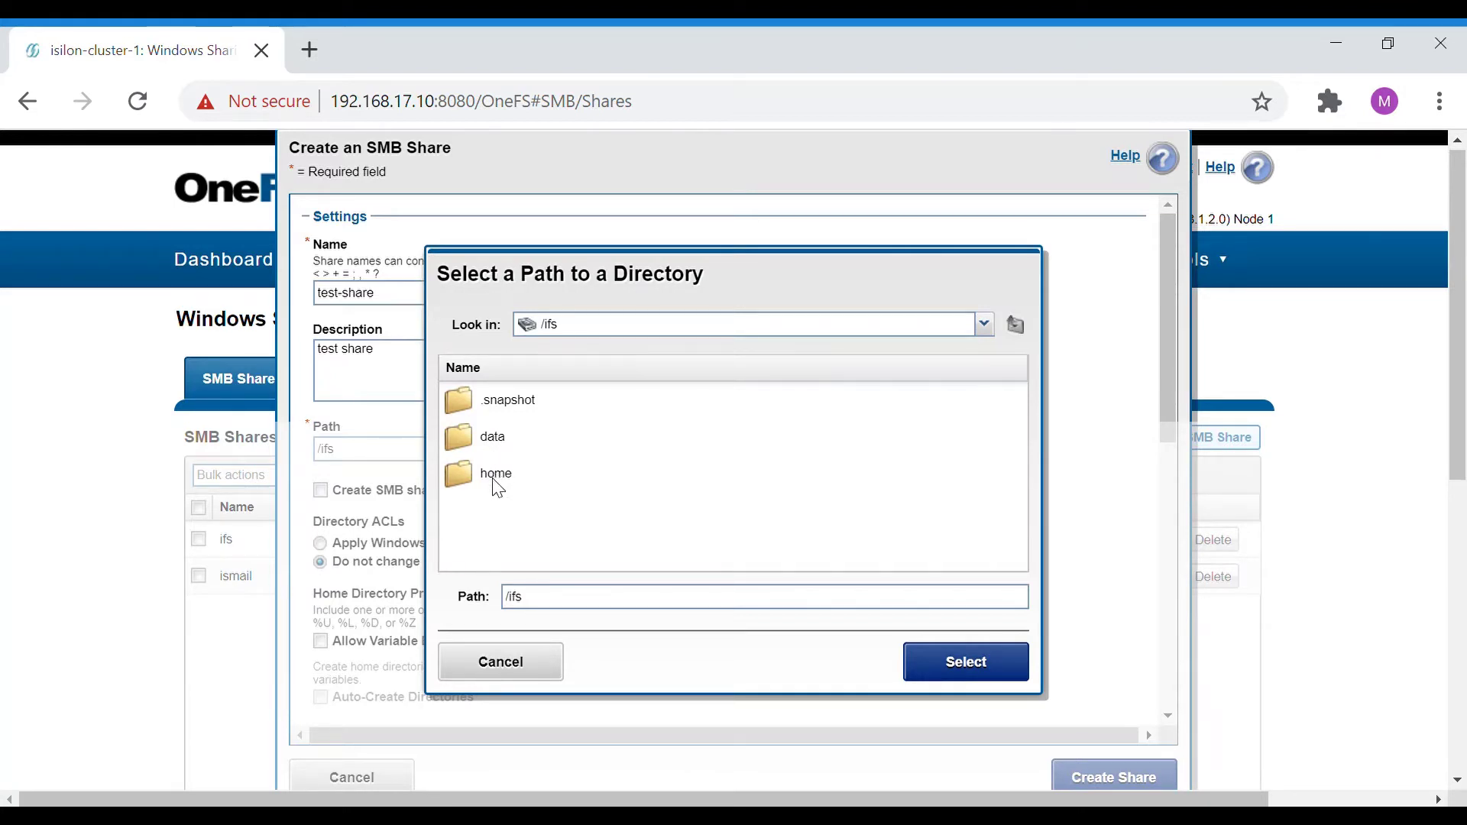
double_click(493, 438)
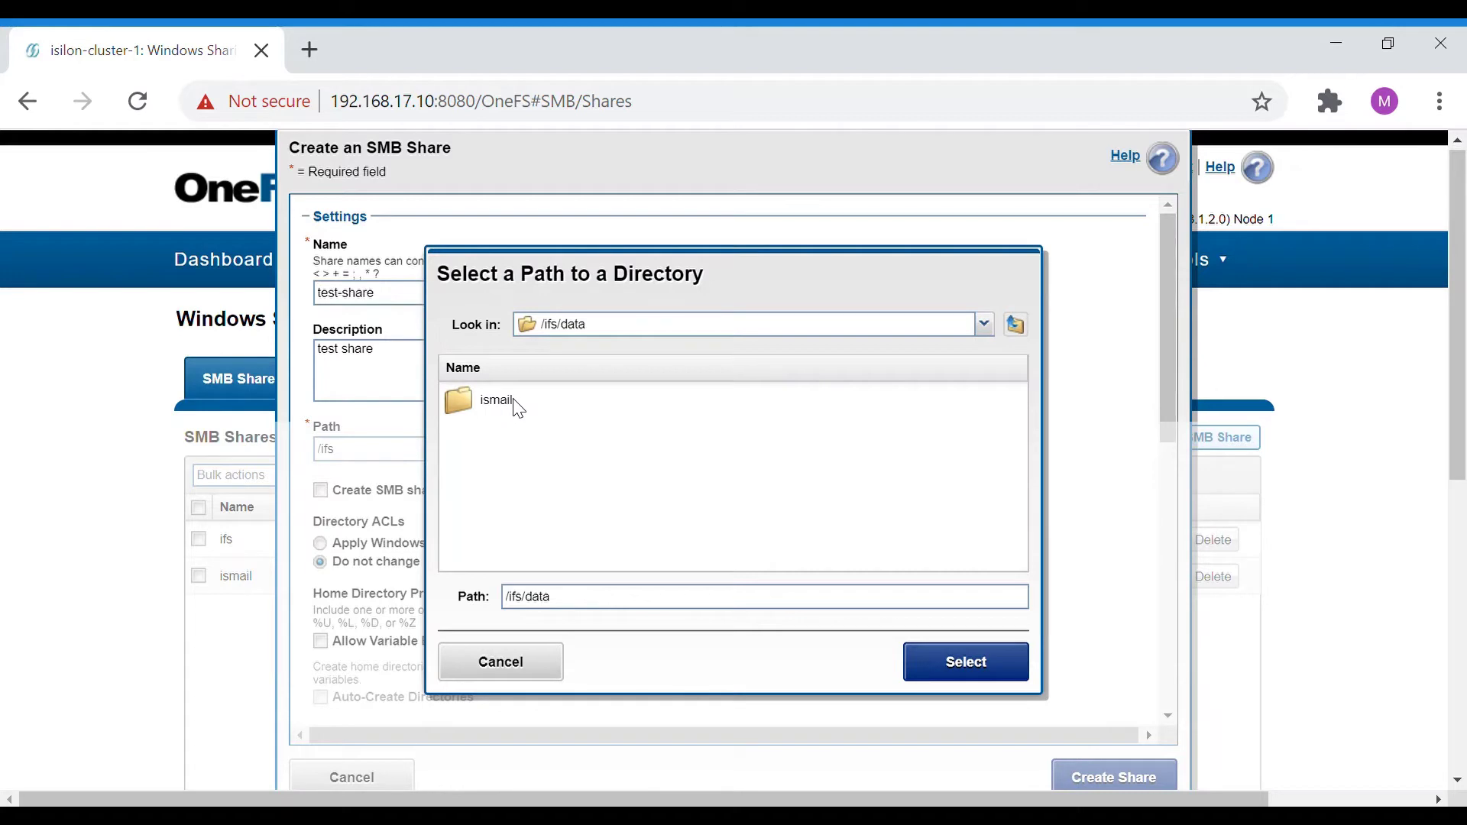
click(580, 605)
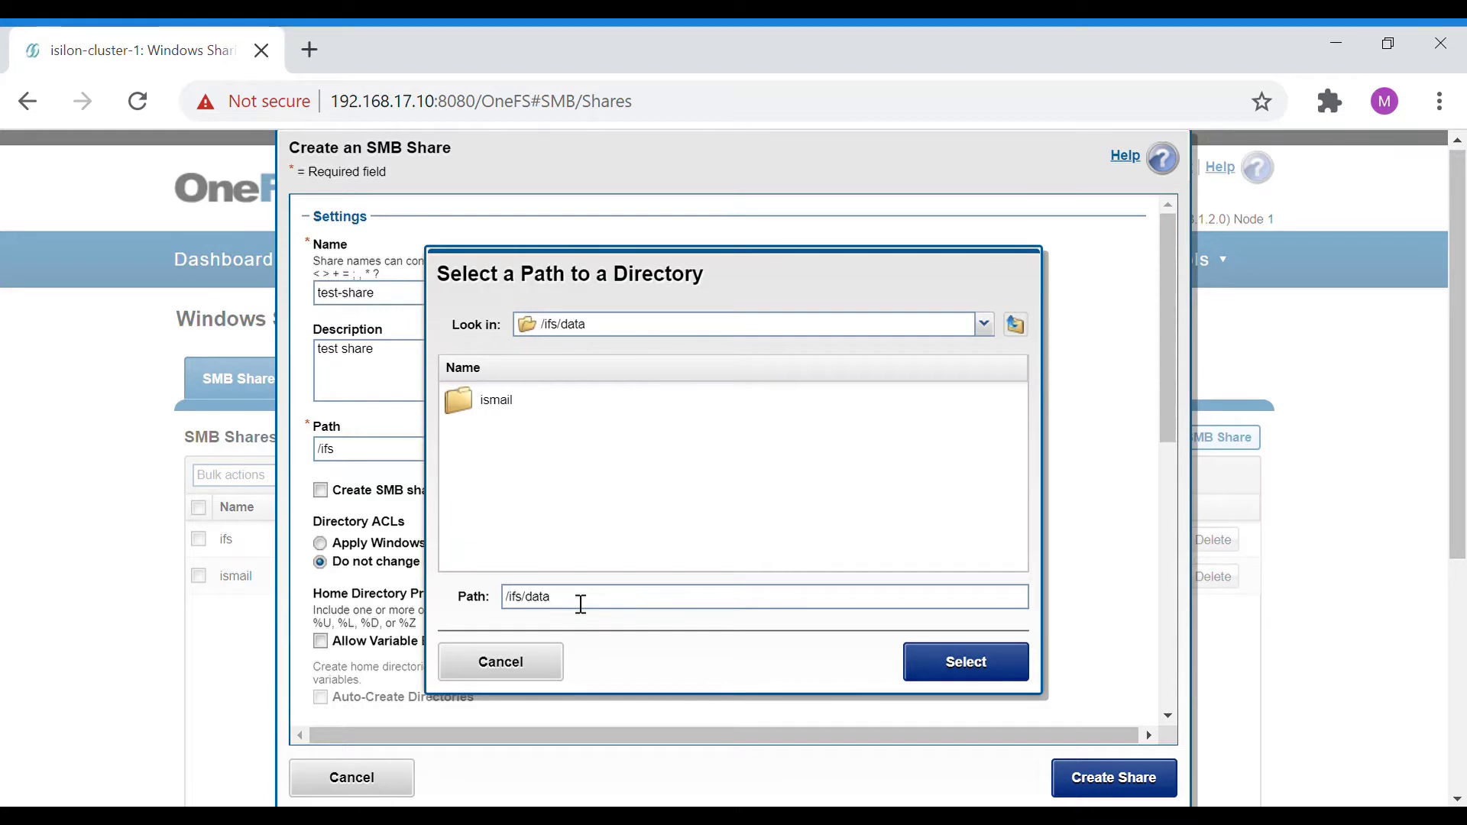
text(test-share)
click(948, 659)
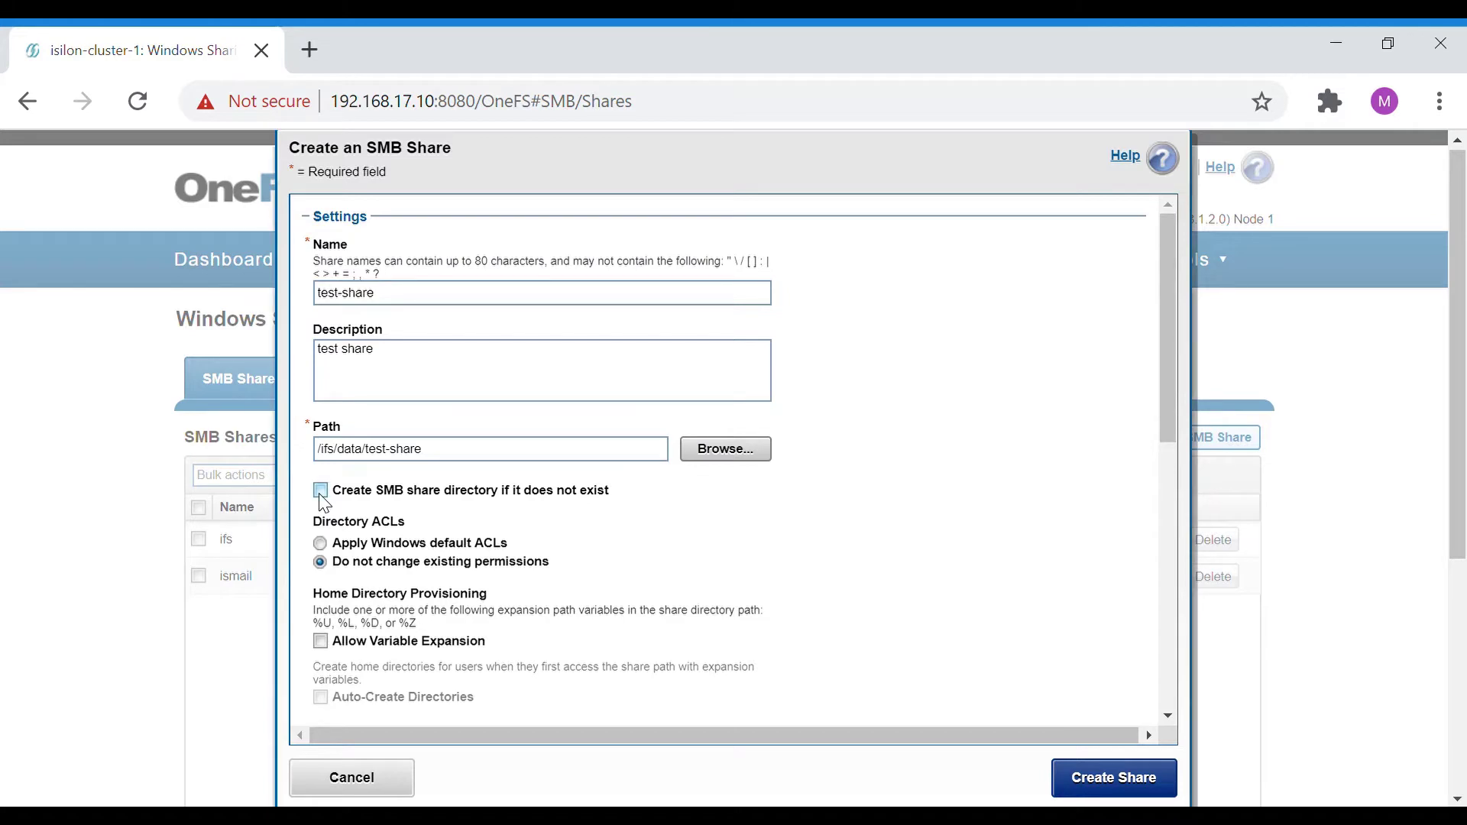
Tick 'Create SMB share directory if it does not exist' and scroll down to the Members section.
click(320, 496)
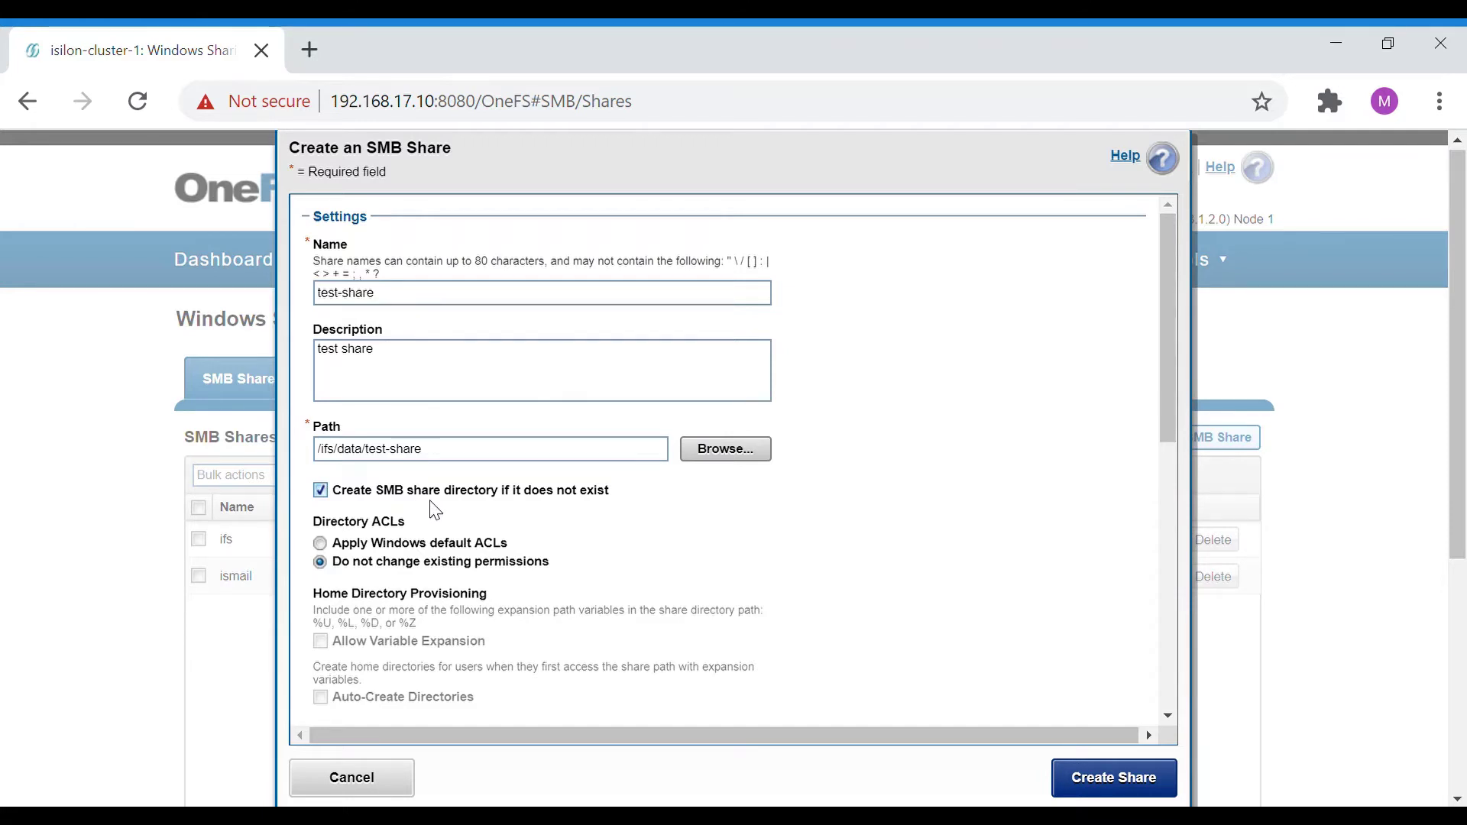
scroll(436, 511, down, 3)
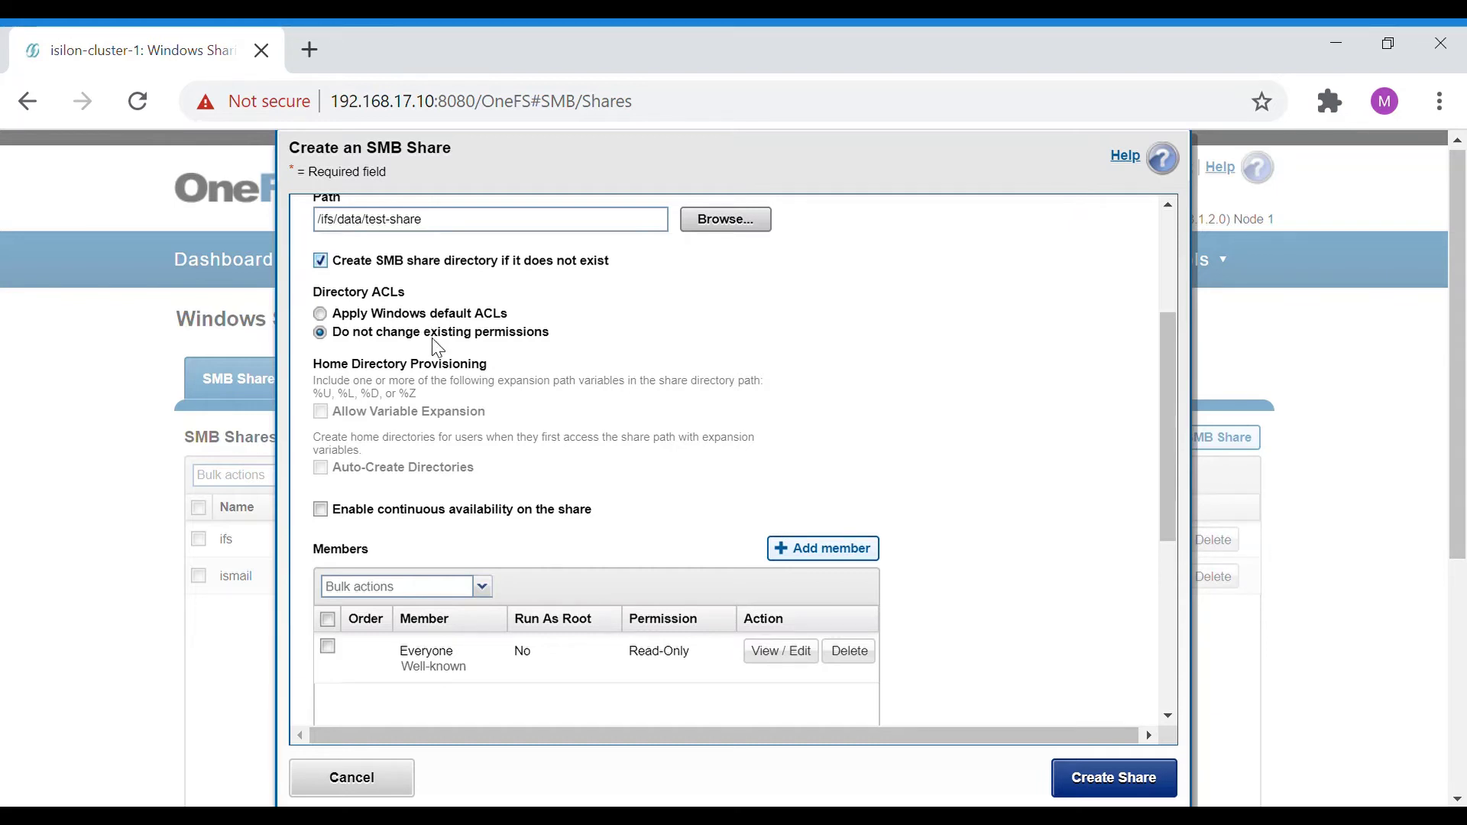
scroll(451, 478, down, 3)
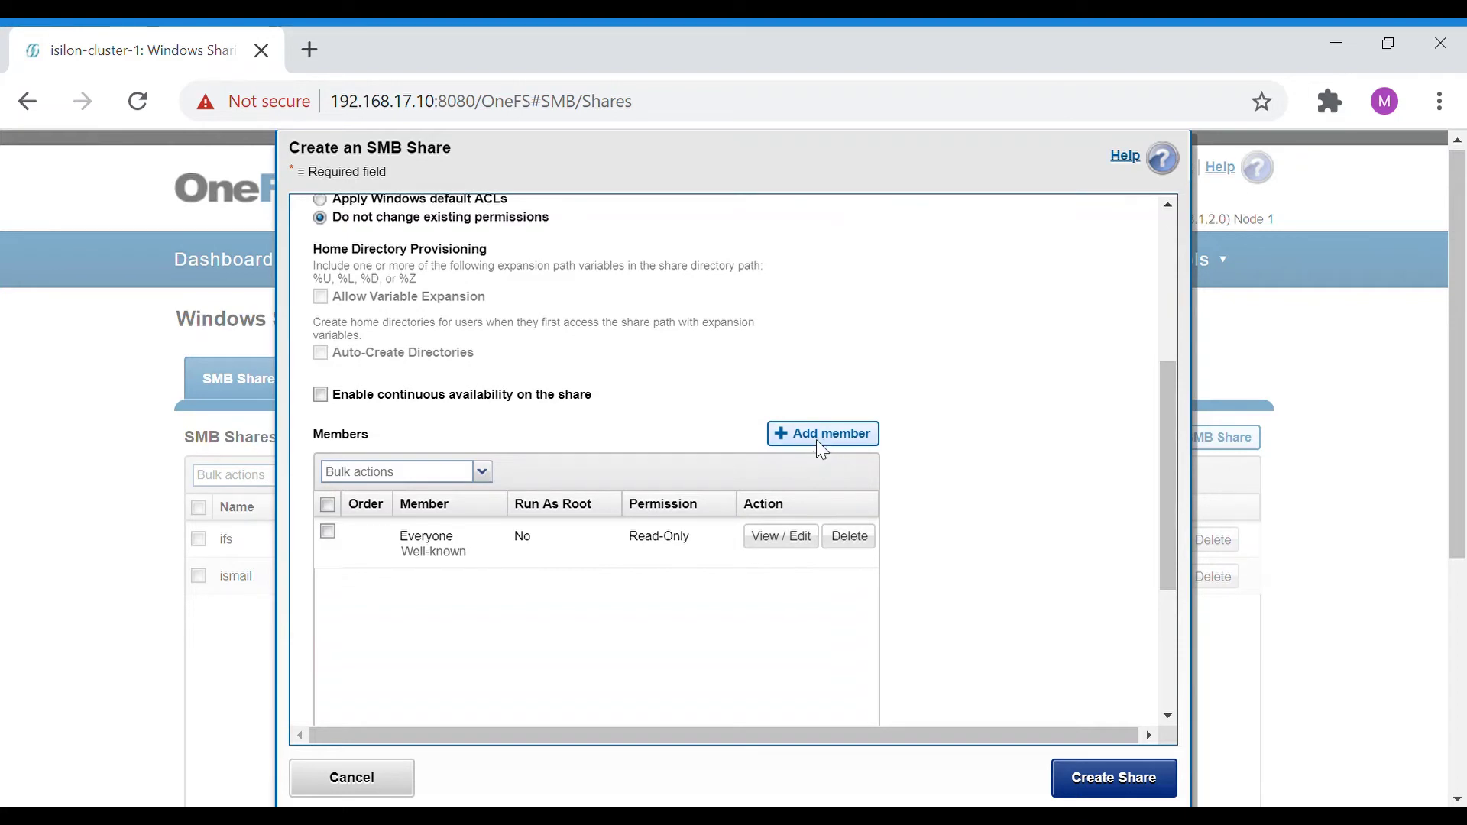
Add a new member, picking the Guest user from the LOCAL:System provider.
click(826, 451)
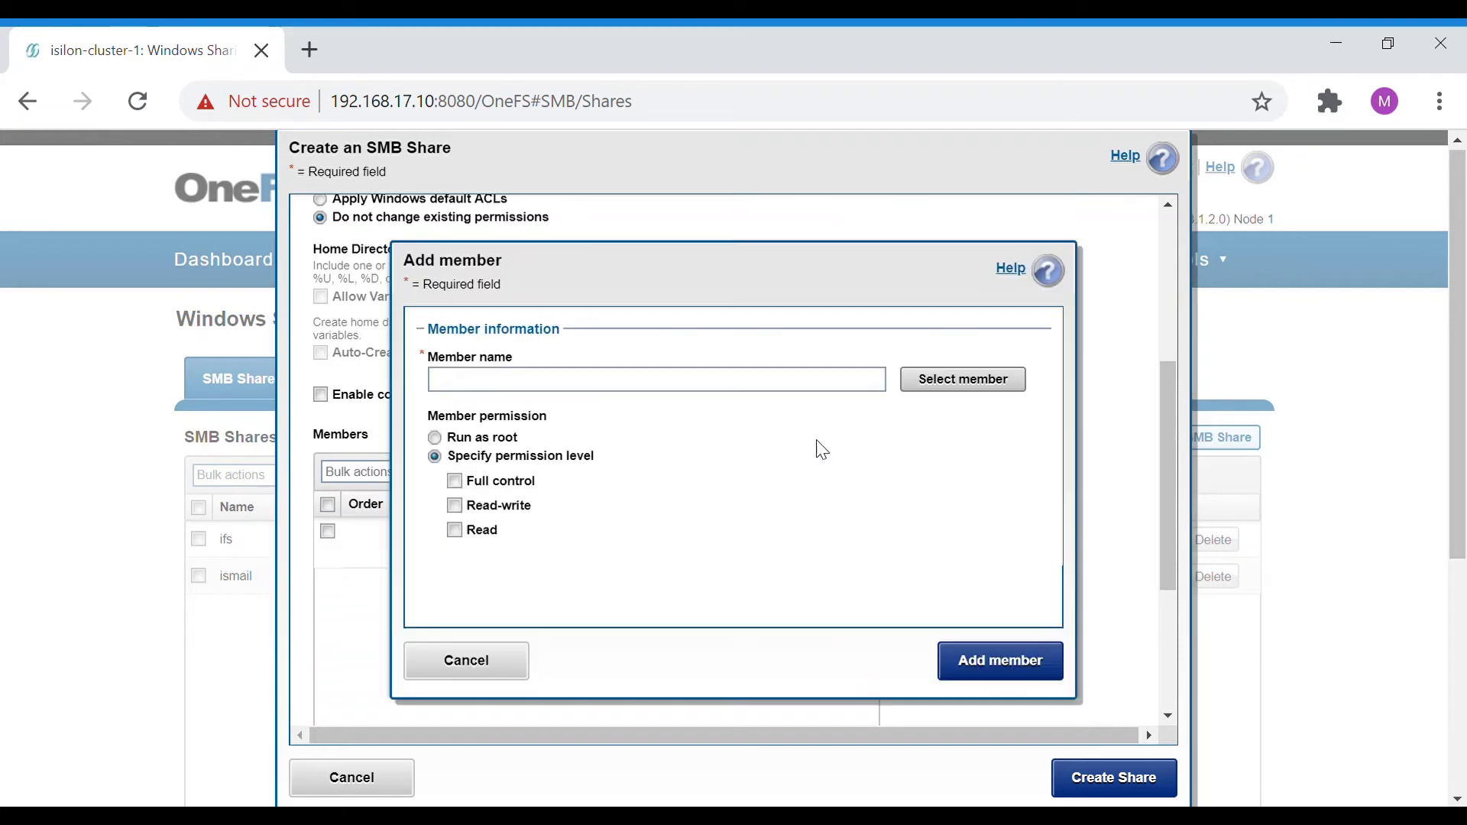
click(971, 391)
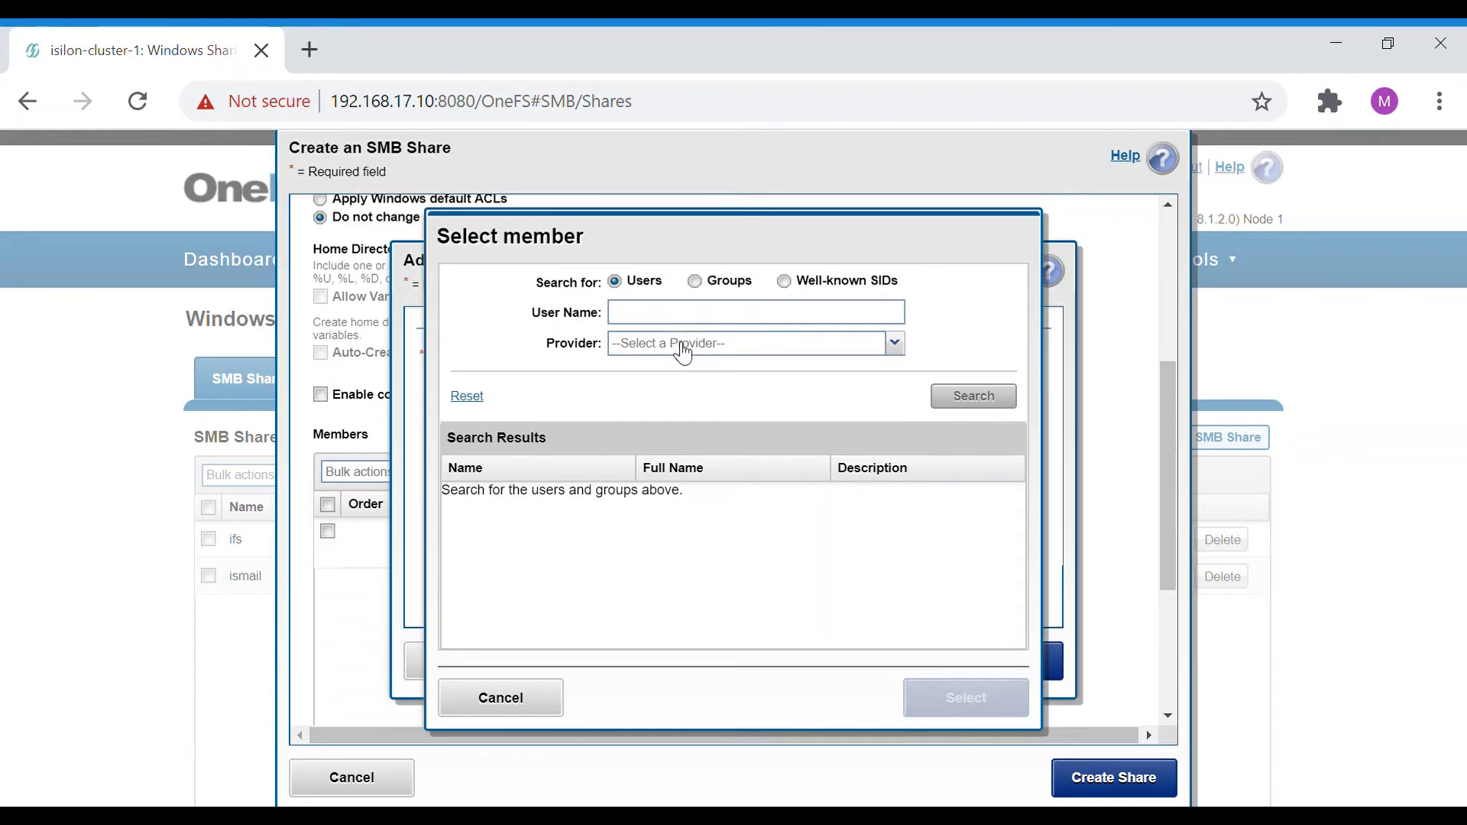
click(682, 346)
click(682, 373)
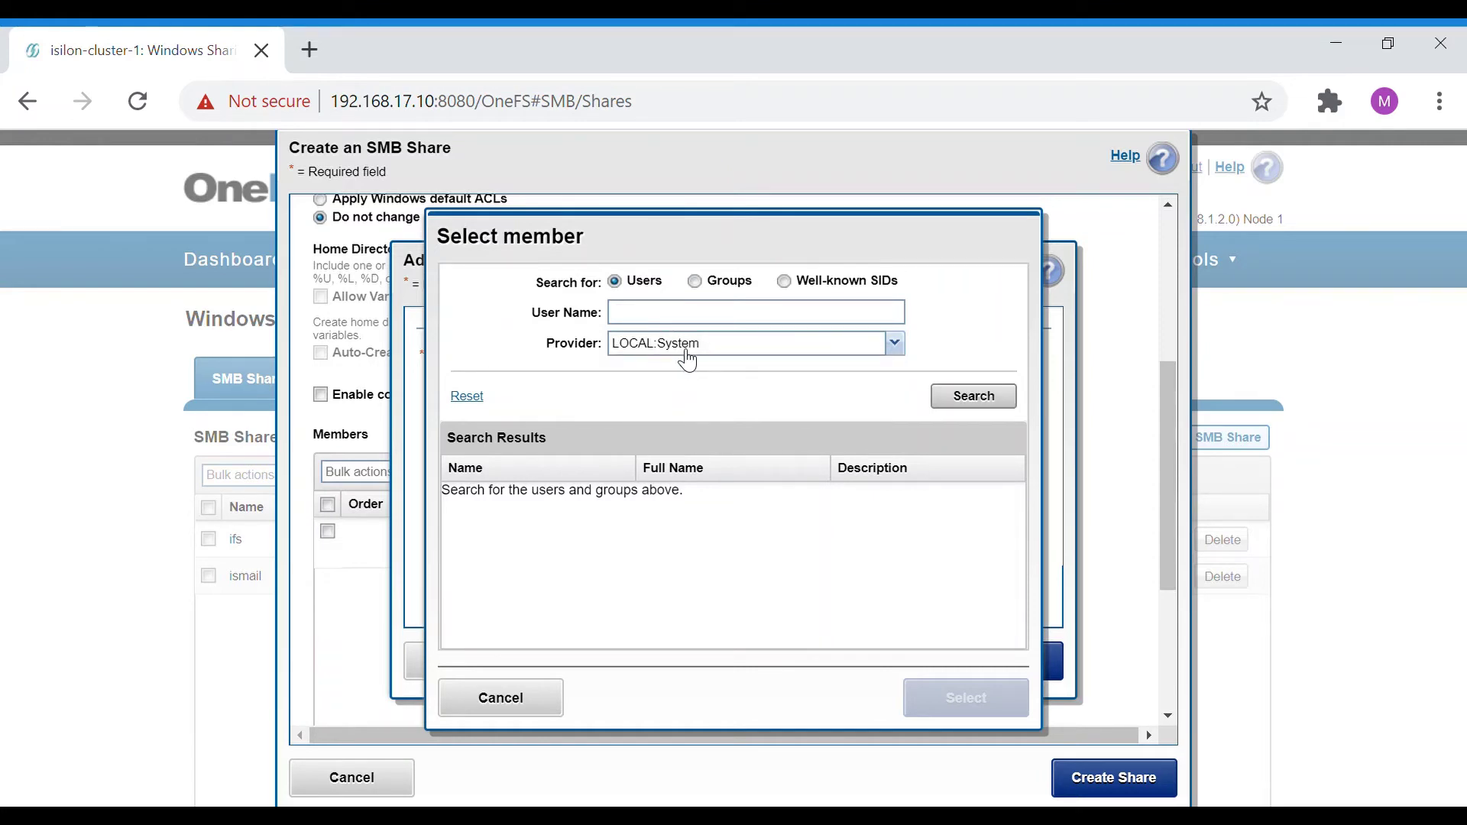
click(686, 353)
click(684, 390)
click(689, 355)
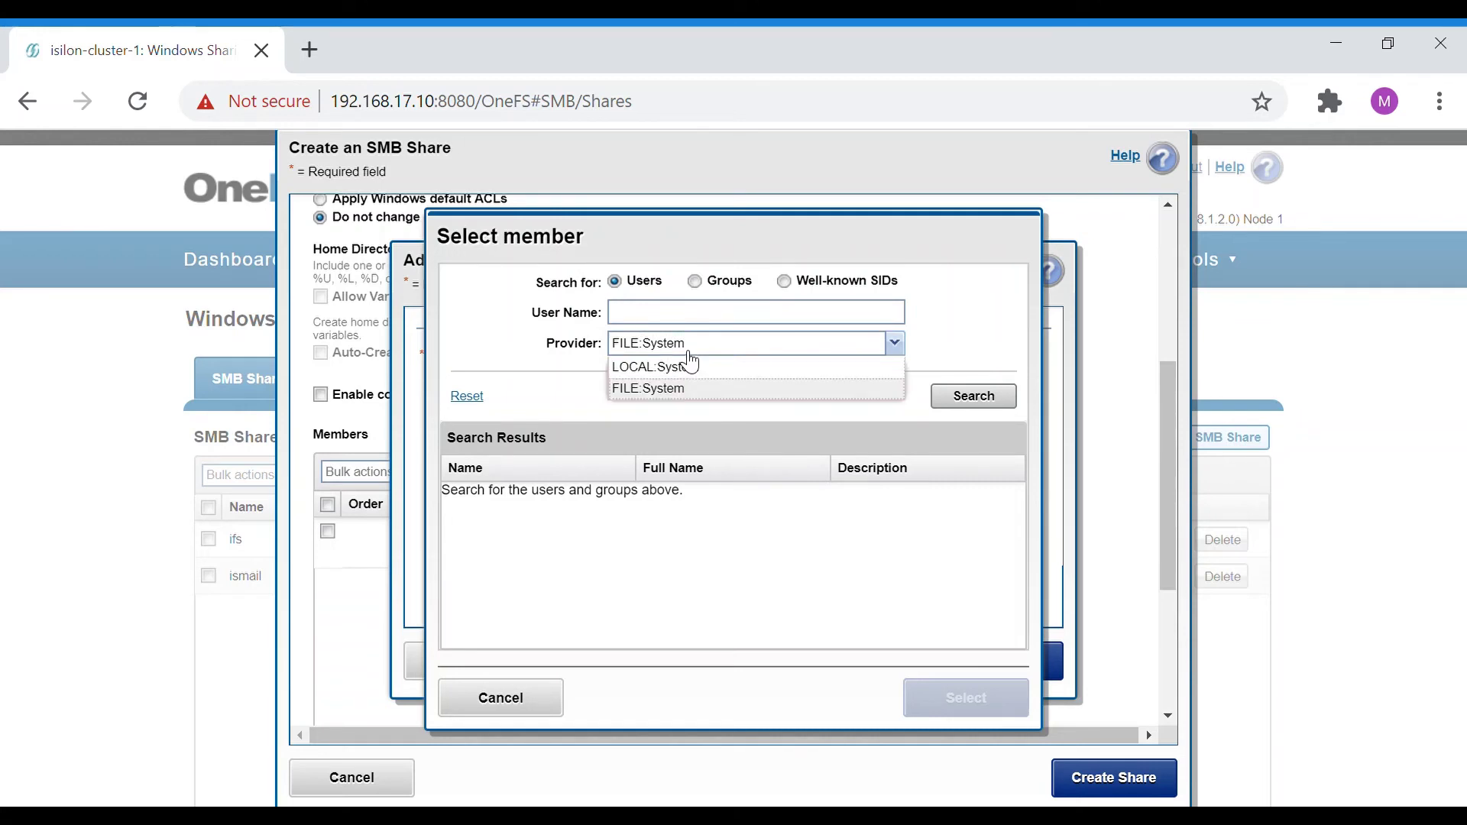
click(683, 368)
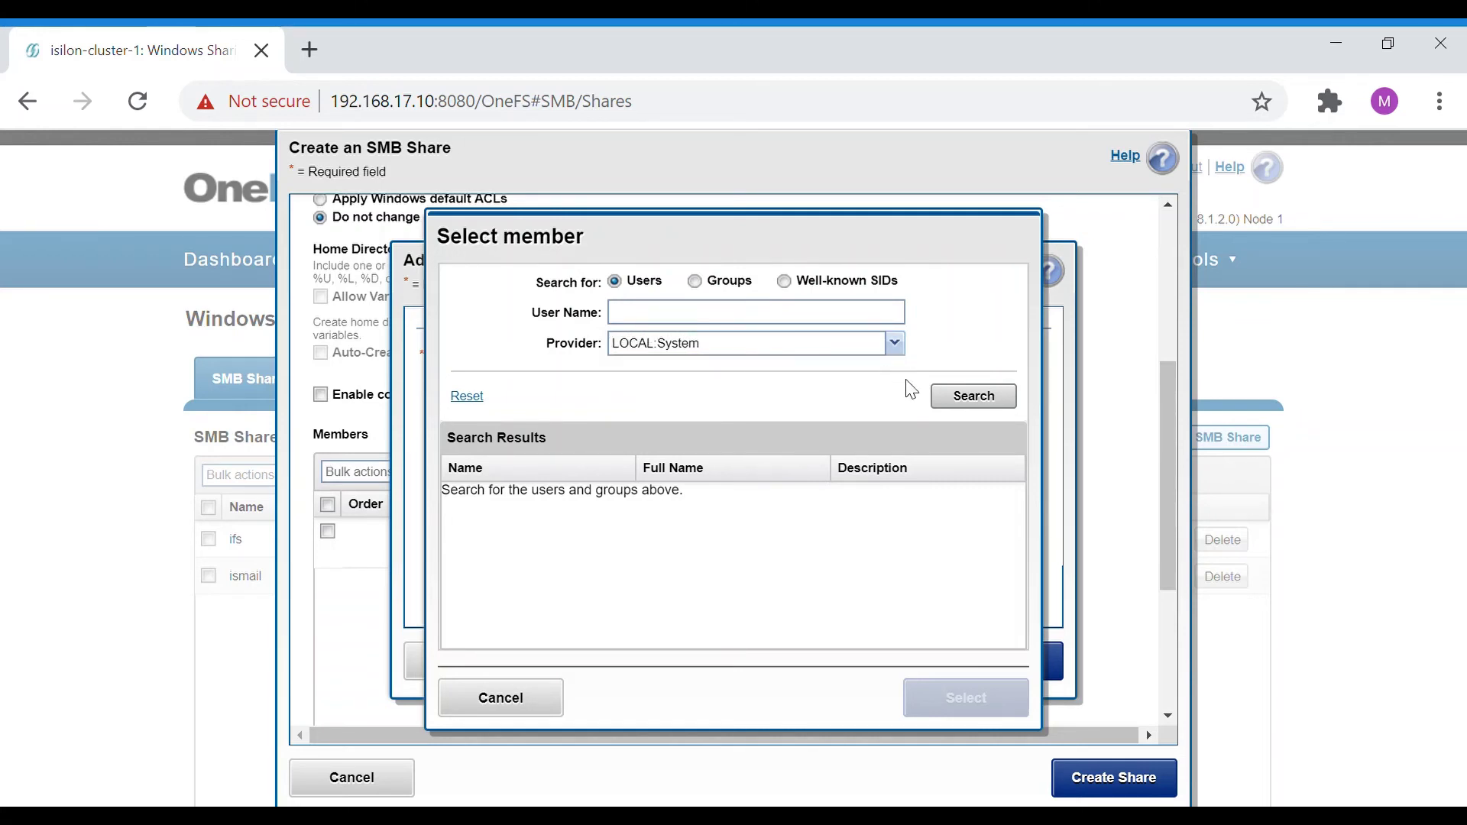
click(960, 398)
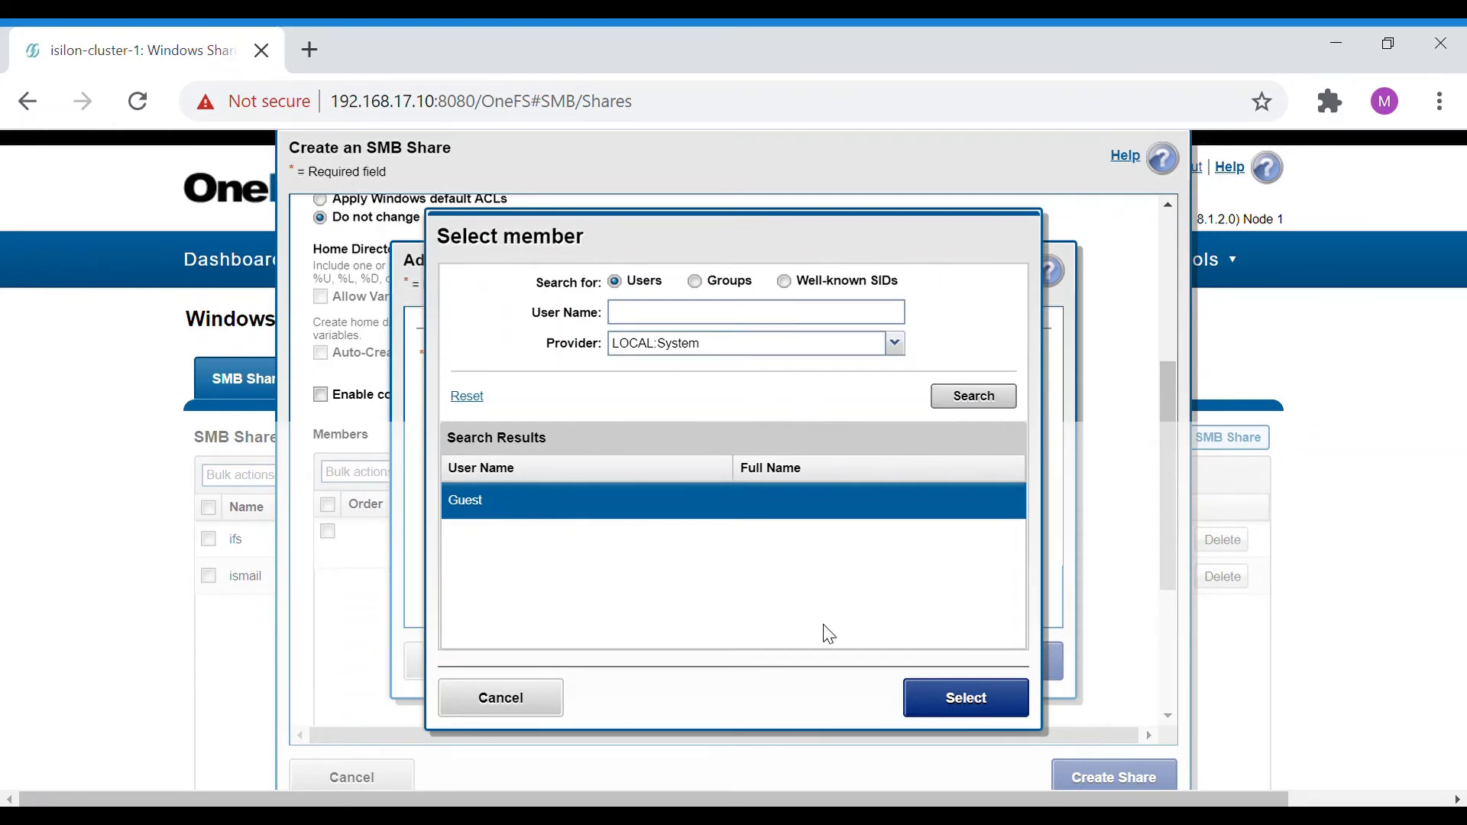
click(938, 705)
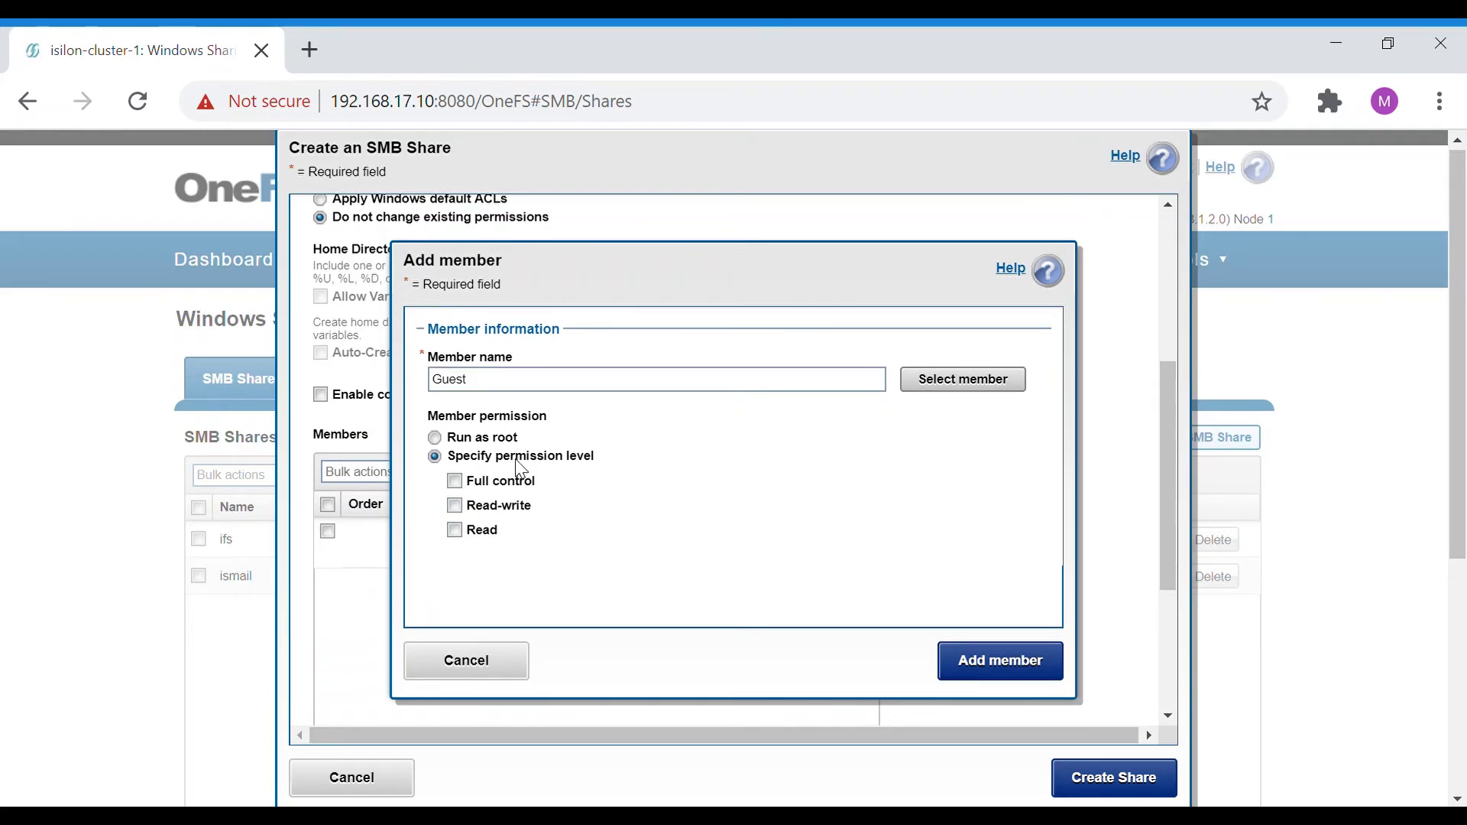
Give Guest Full Control, not run as root, and add it to the share's members.
click(454, 482)
click(454, 481)
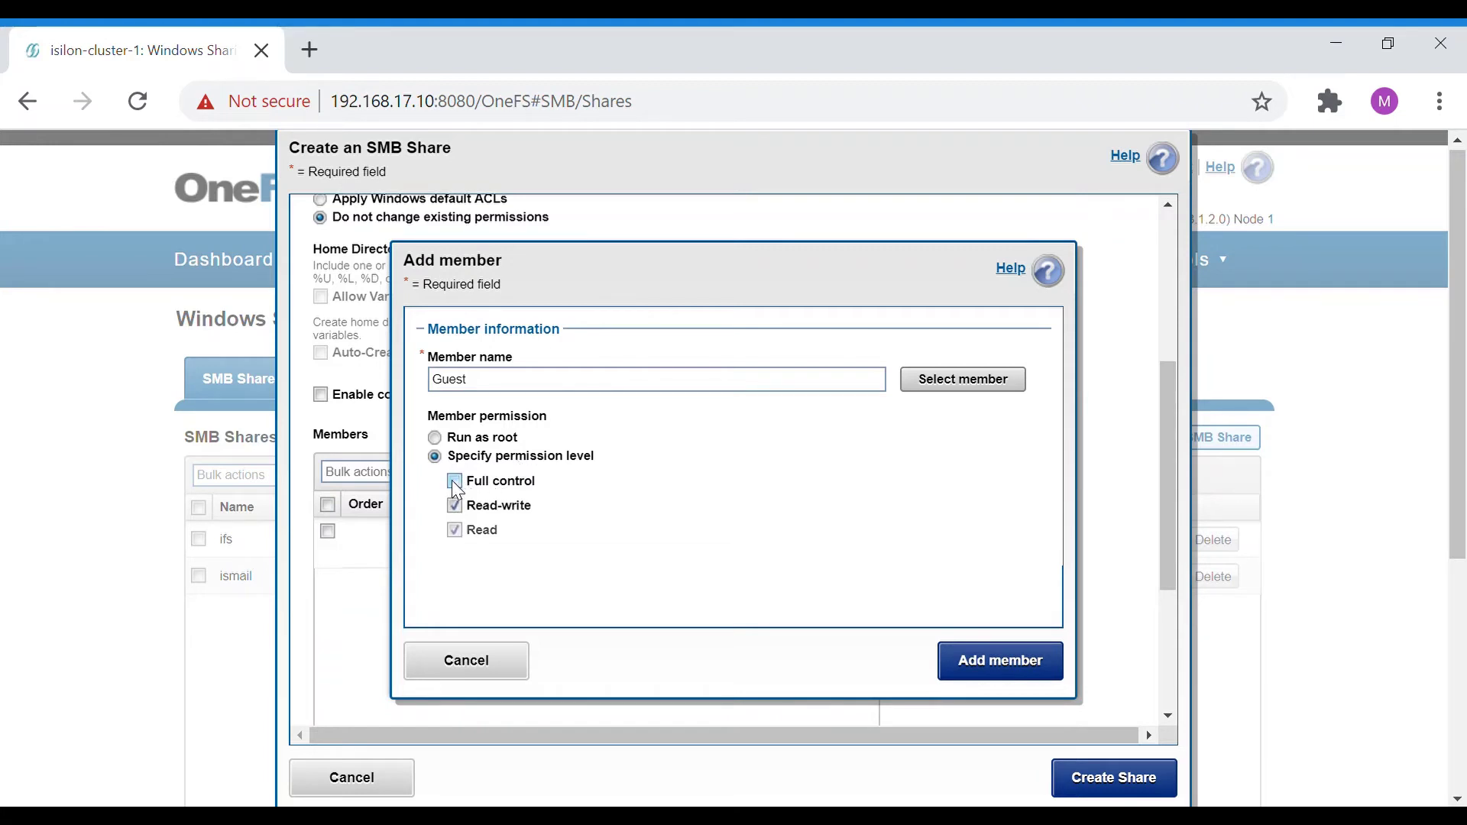
click(455, 531)
click(439, 443)
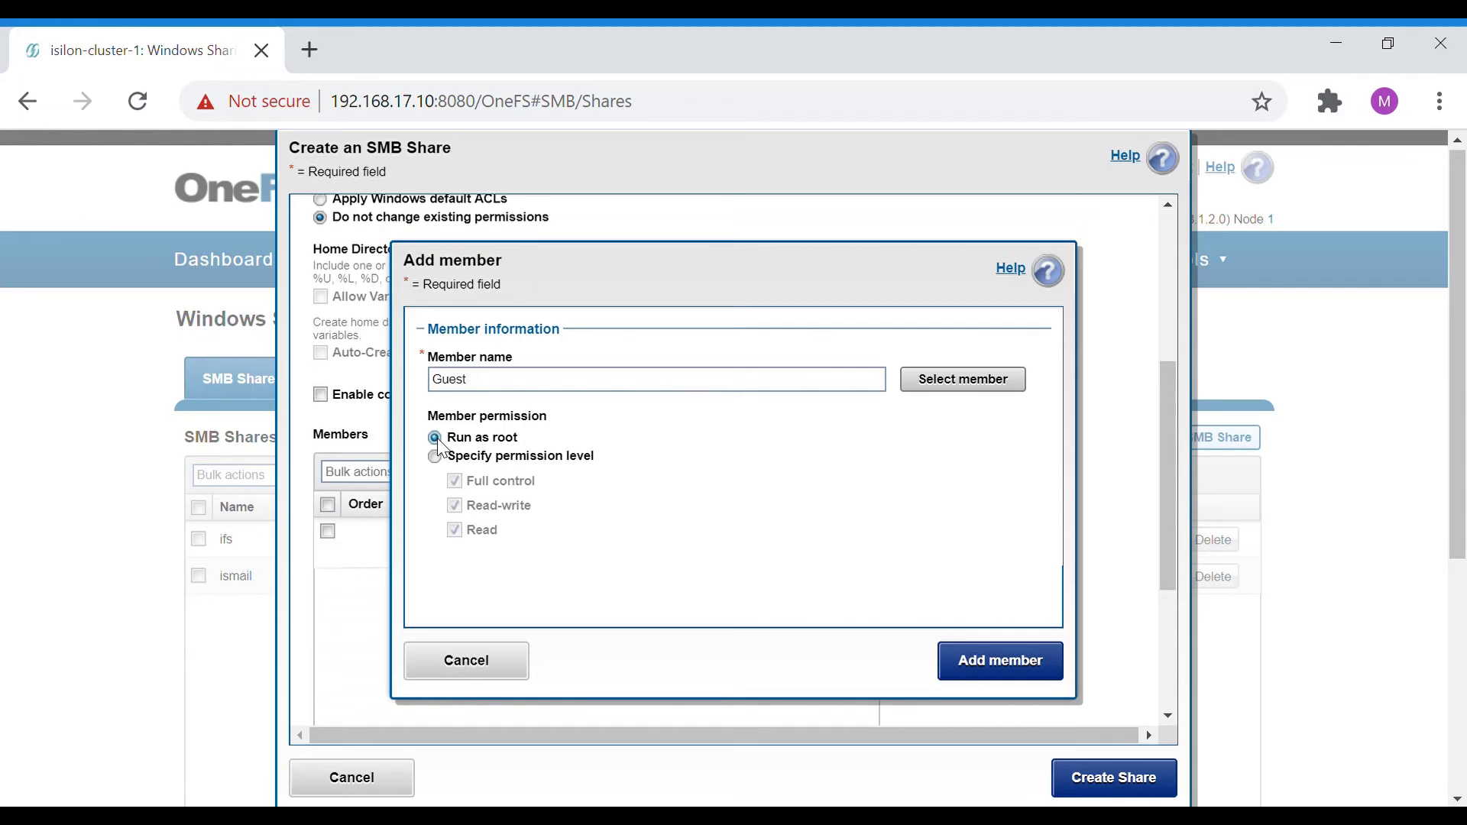
click(436, 457)
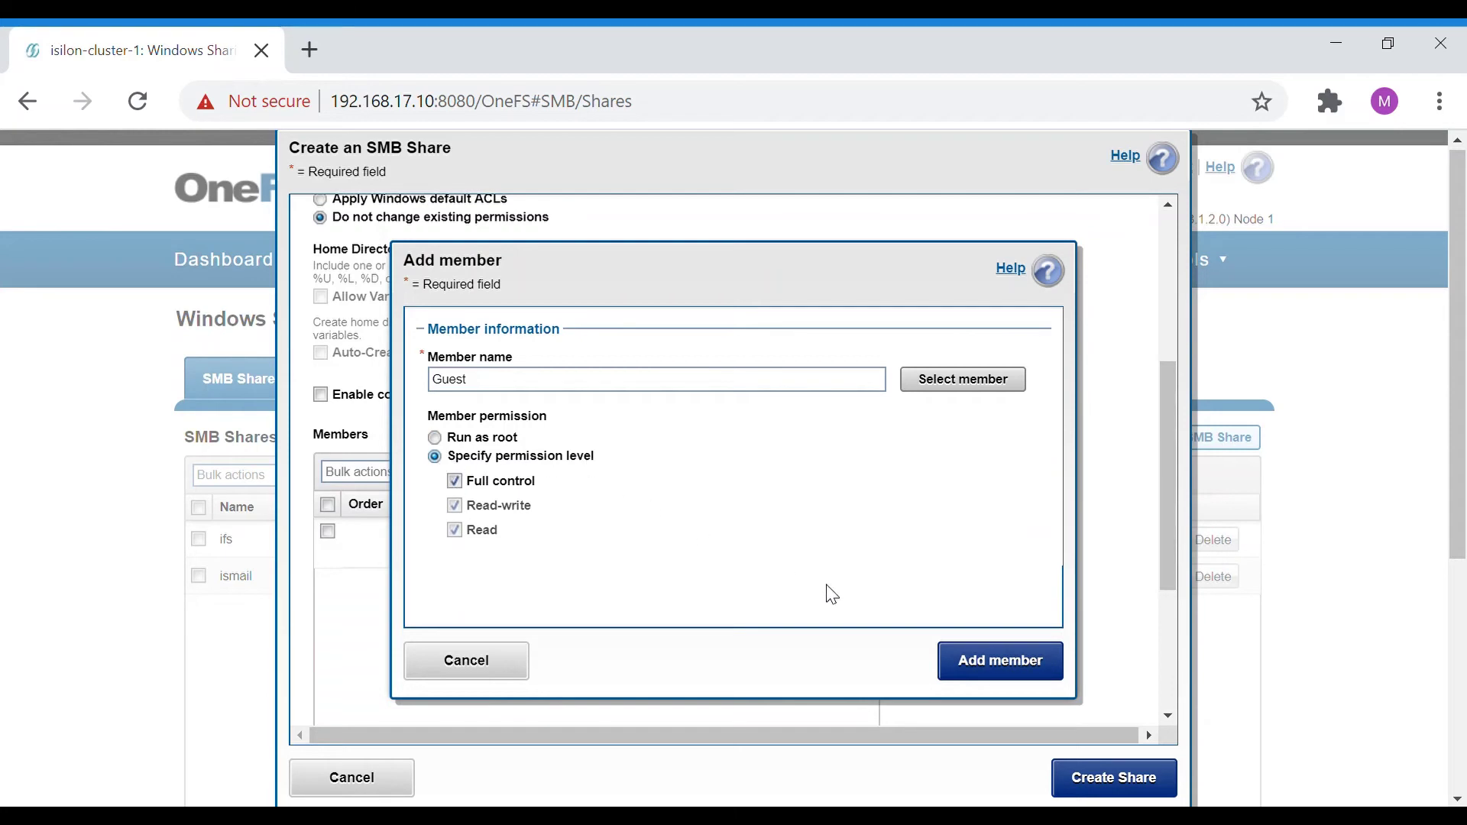
click(967, 669)
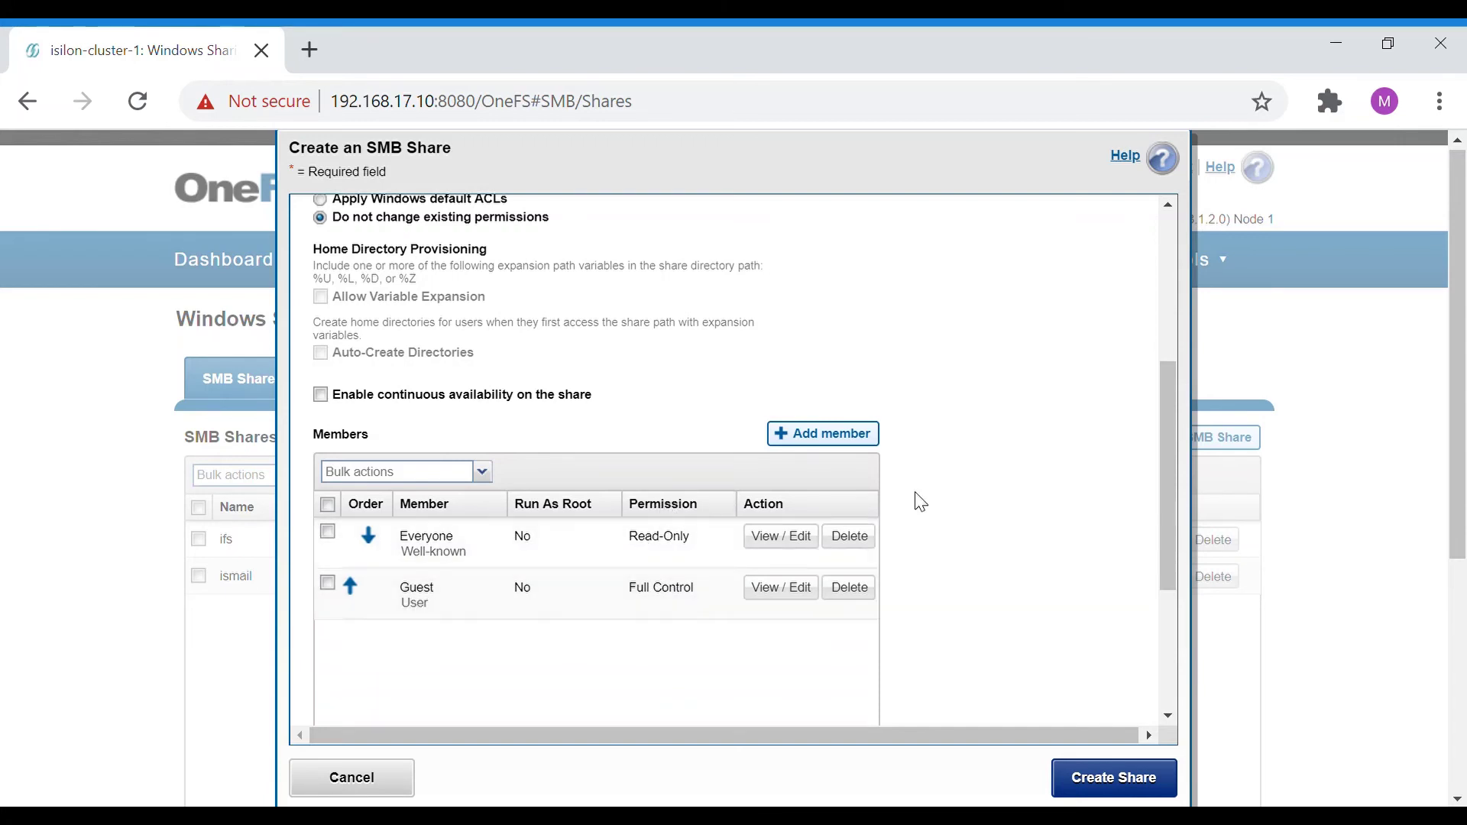
Review the share settings and create test-share at /ifs/data/test-share.
scroll(960, 495, down, 3)
scroll(961, 495, down, 1)
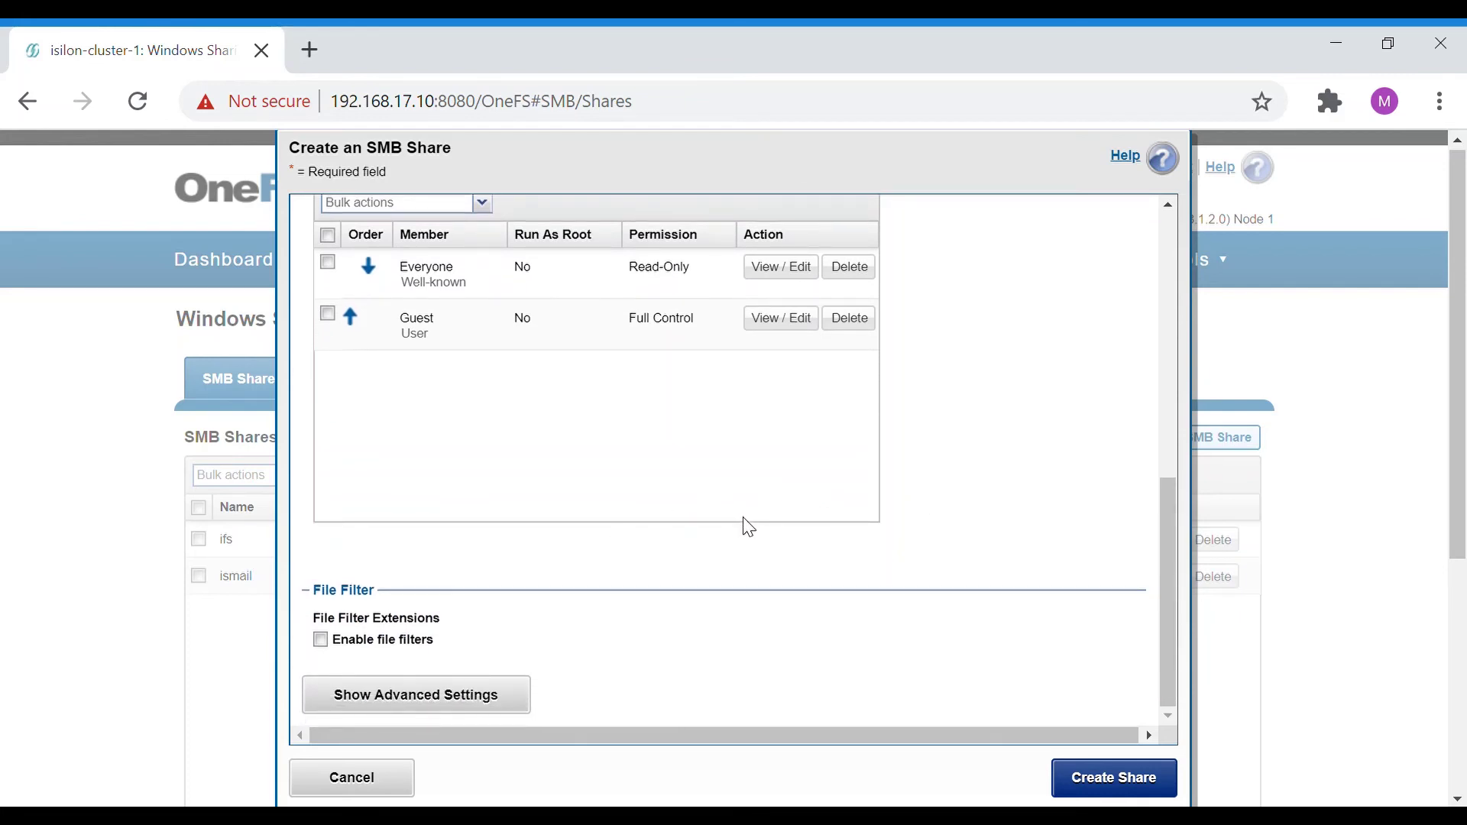
scroll(907, 517, up, 8)
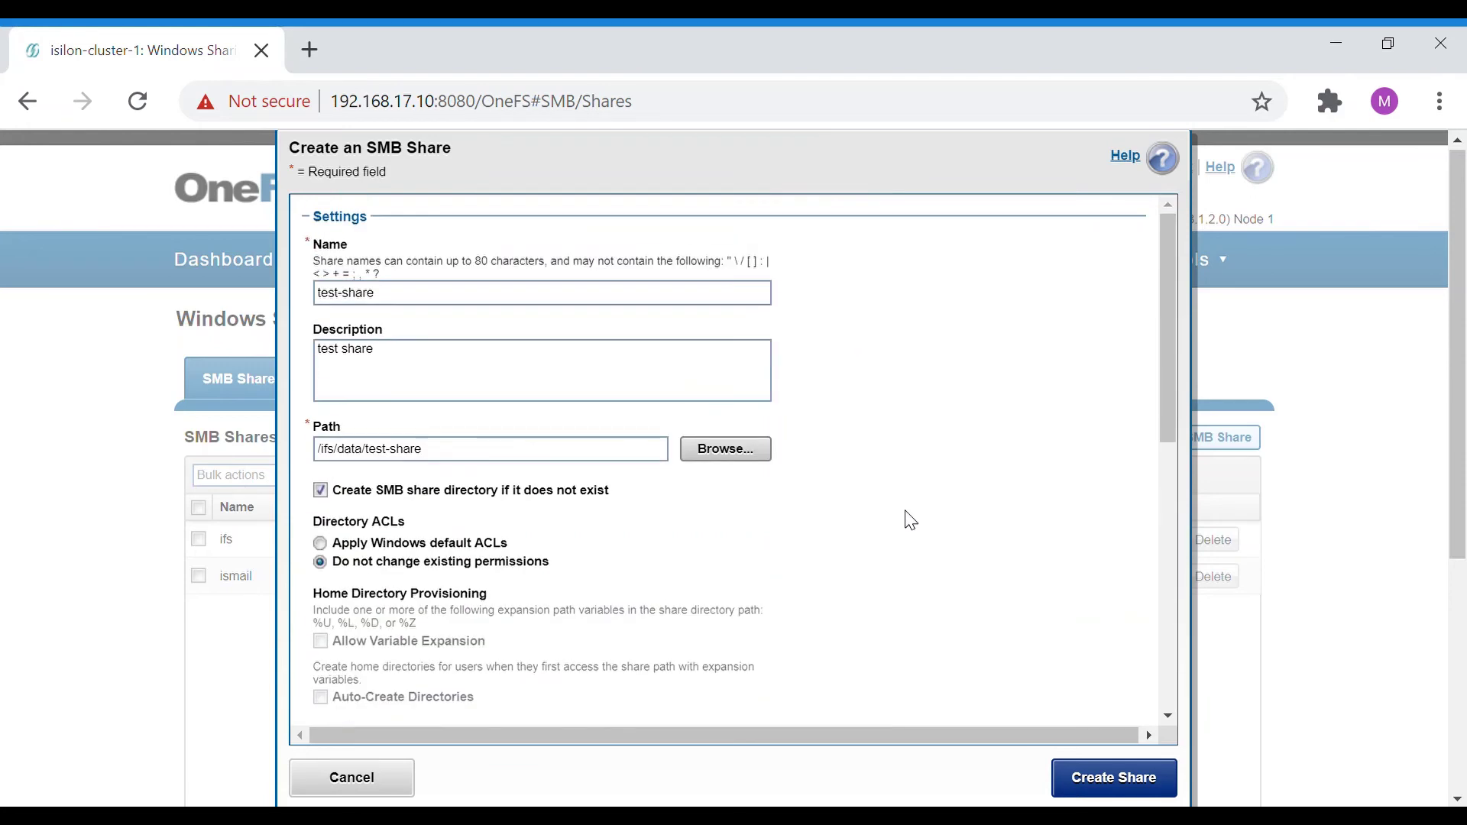
scroll(930, 535, down, 3)
scroll(931, 535, down, 5)
click(1112, 778)
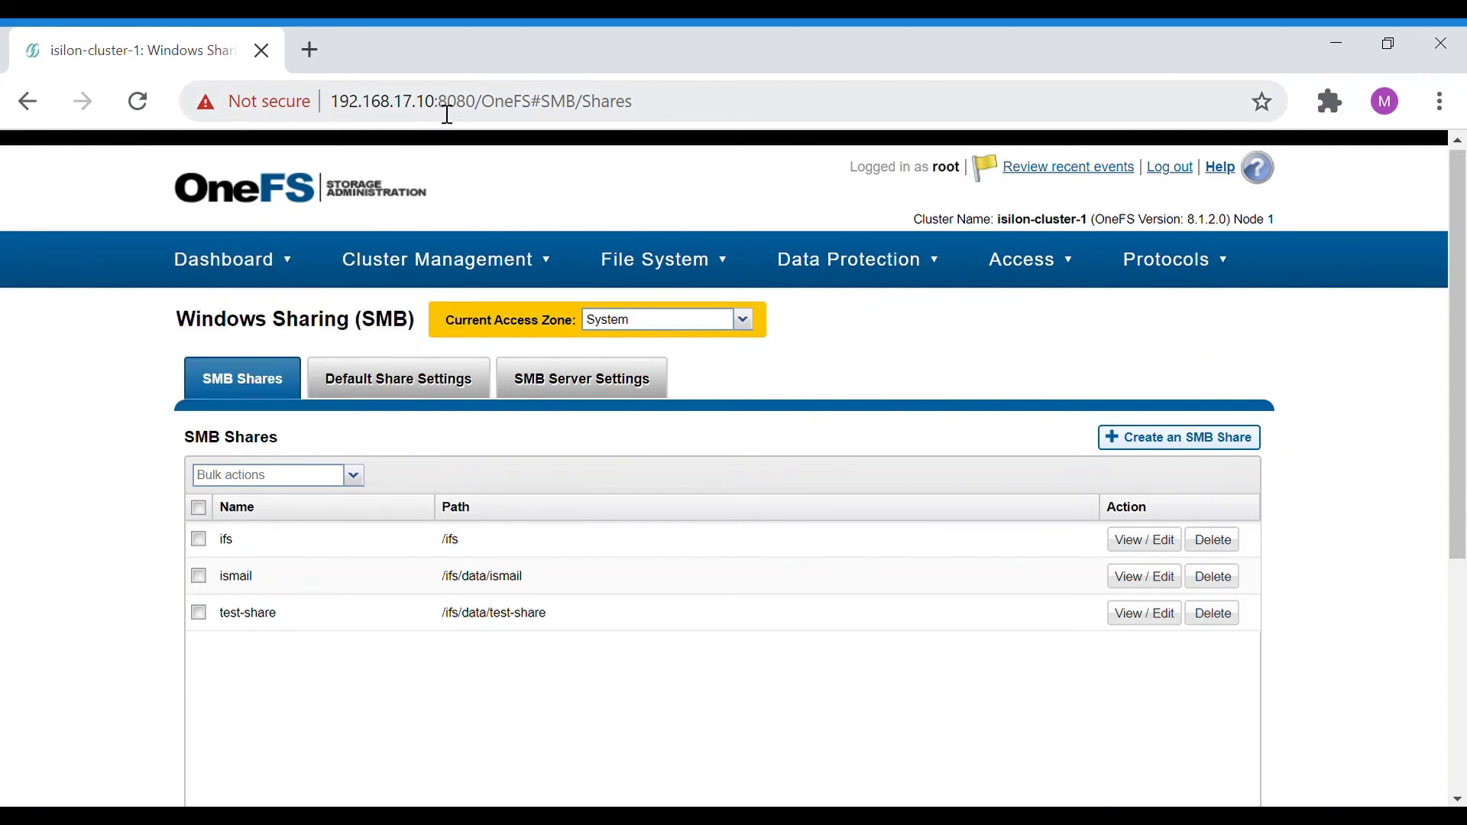
Open Map Network Drive from This PC and enter \\192.168.17.11\test-share as the folder.
drag(437, 113, 334, 114)
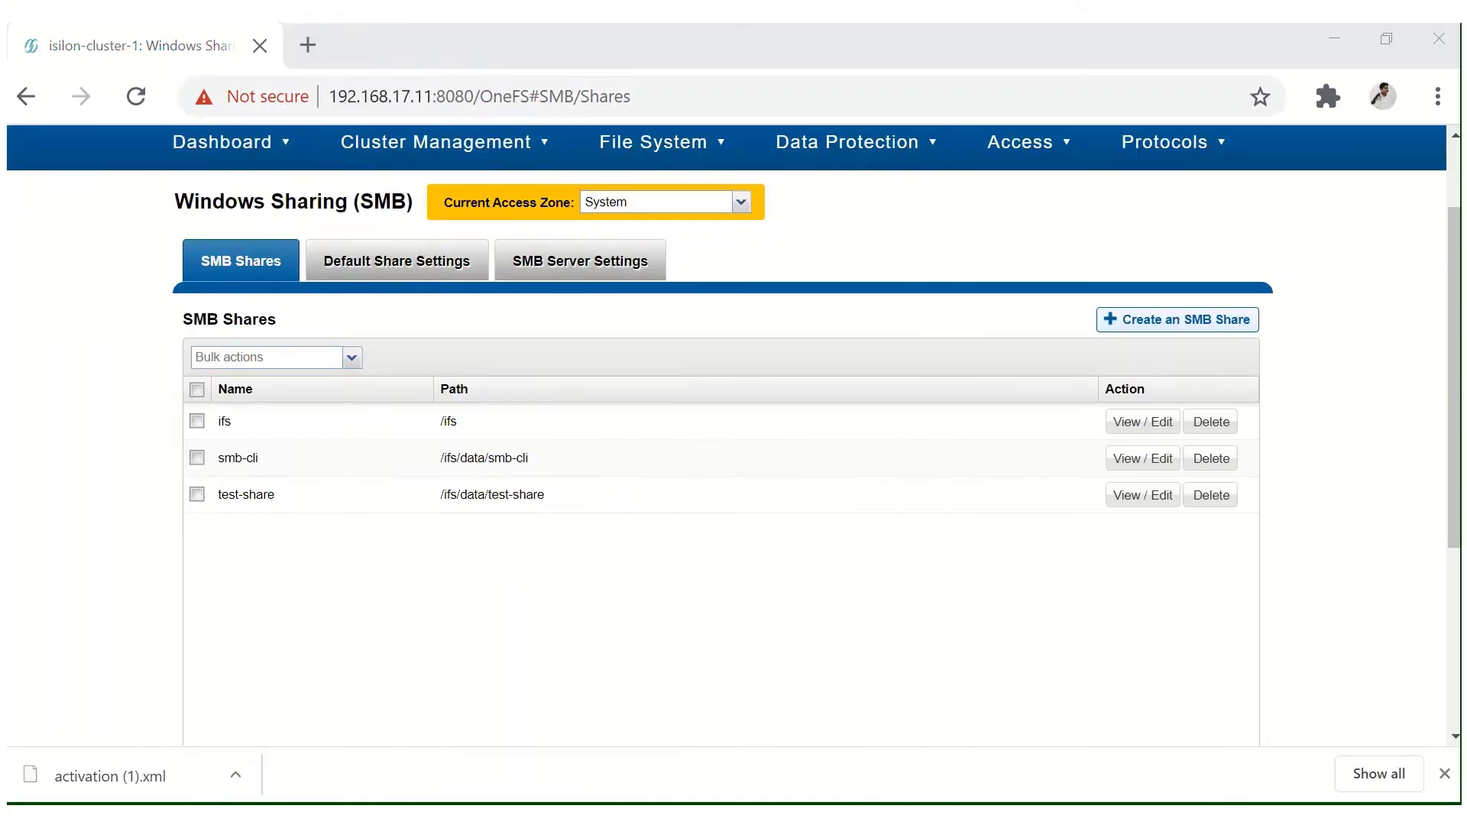
key(super)
text(th)
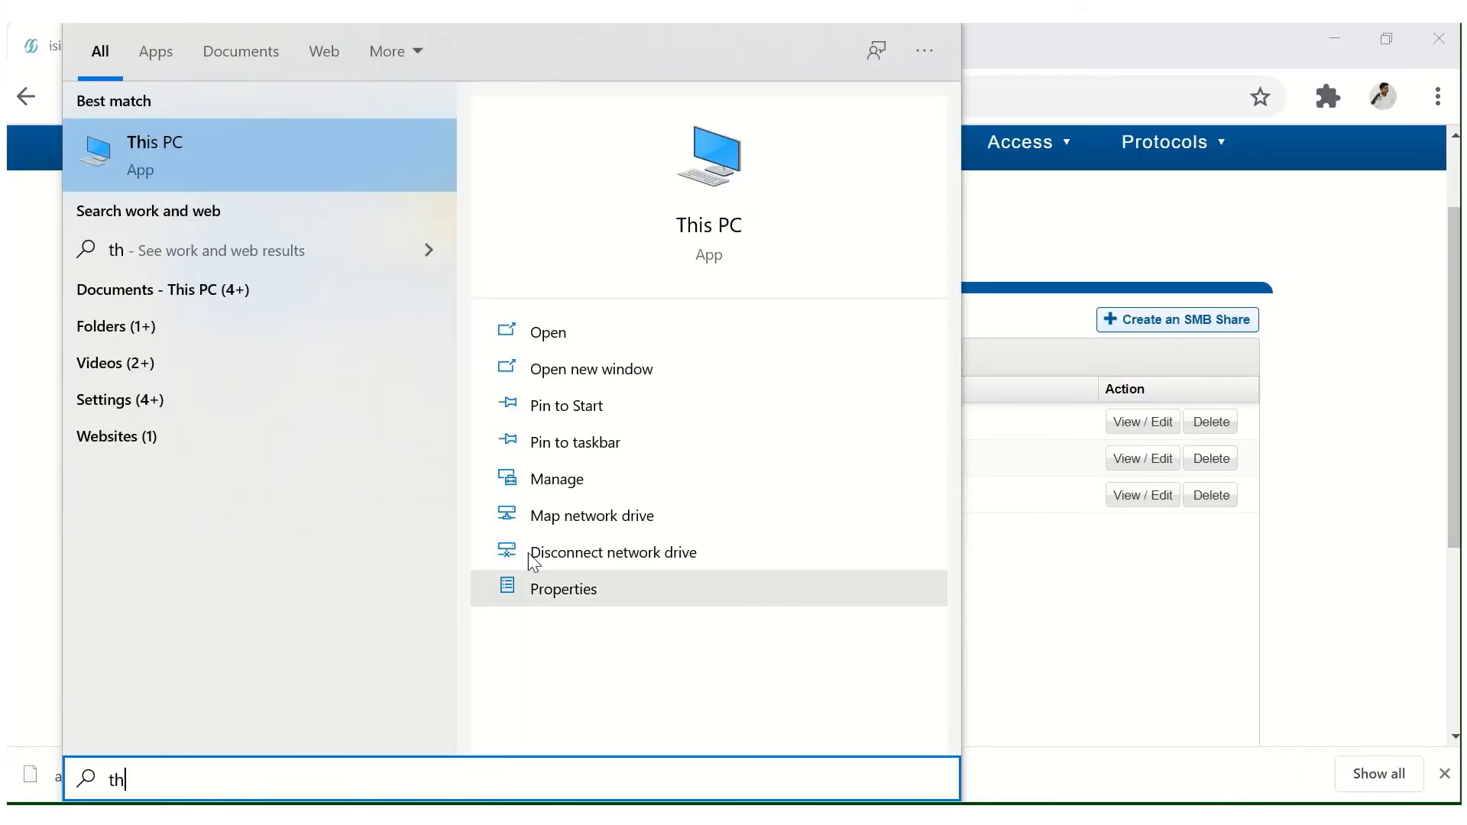
click(544, 525)
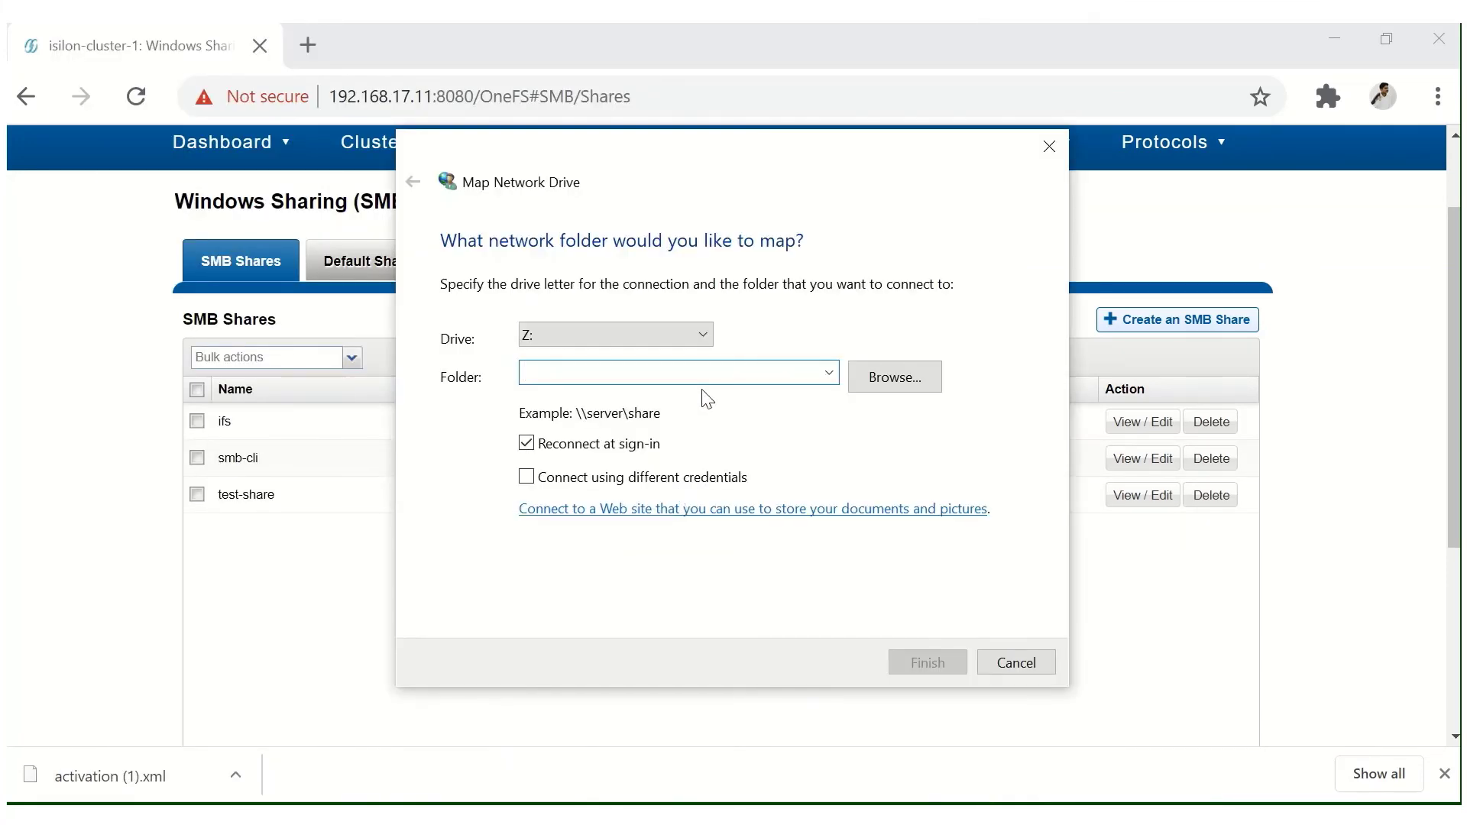
text(\\)
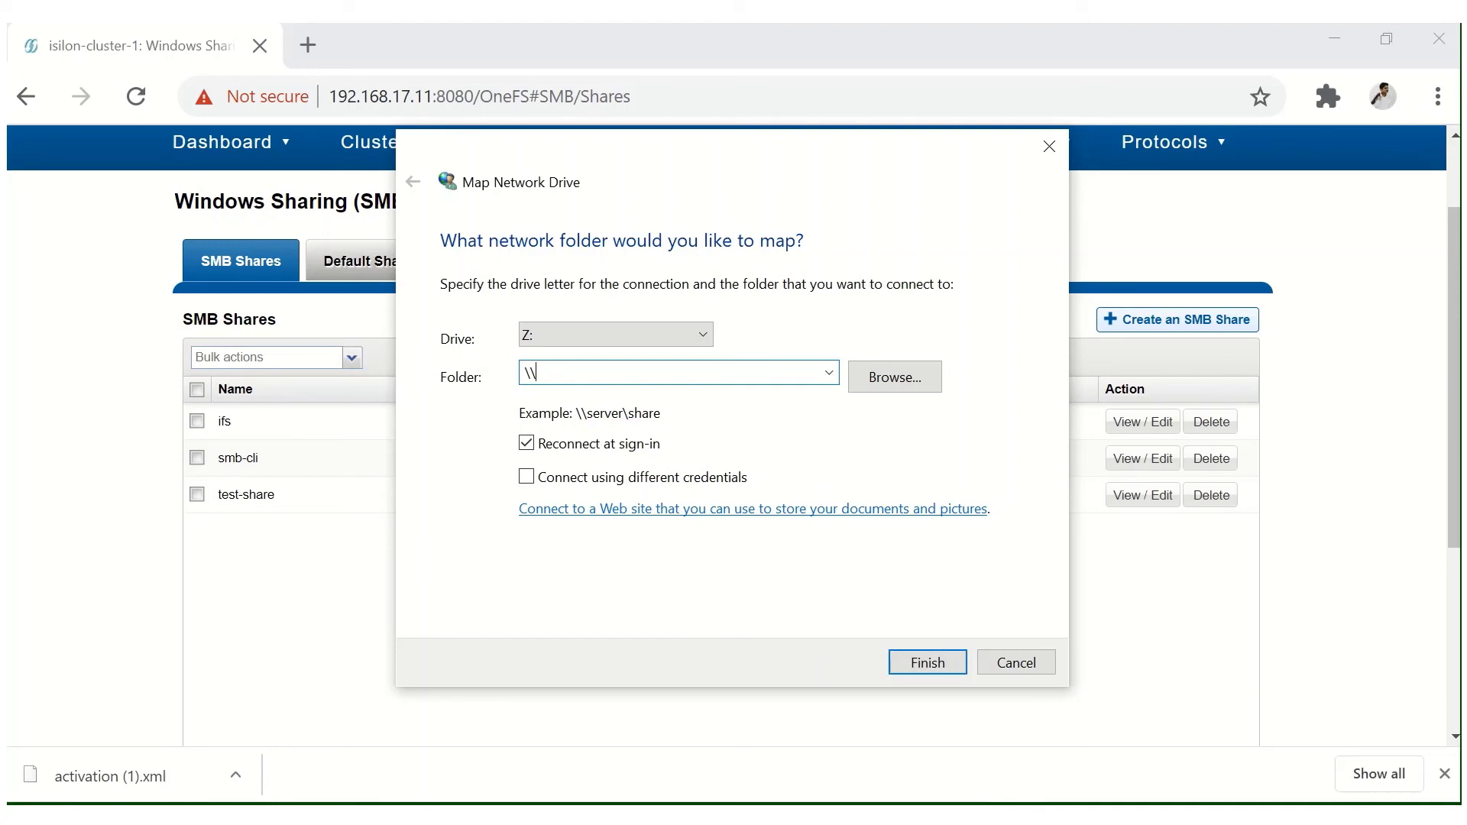
text(192.168.17.11\tet)
key(BackSpace)
text(st-share)
Connect with different credentials, signing in as root with the account password.
click(612, 482)
click(917, 663)
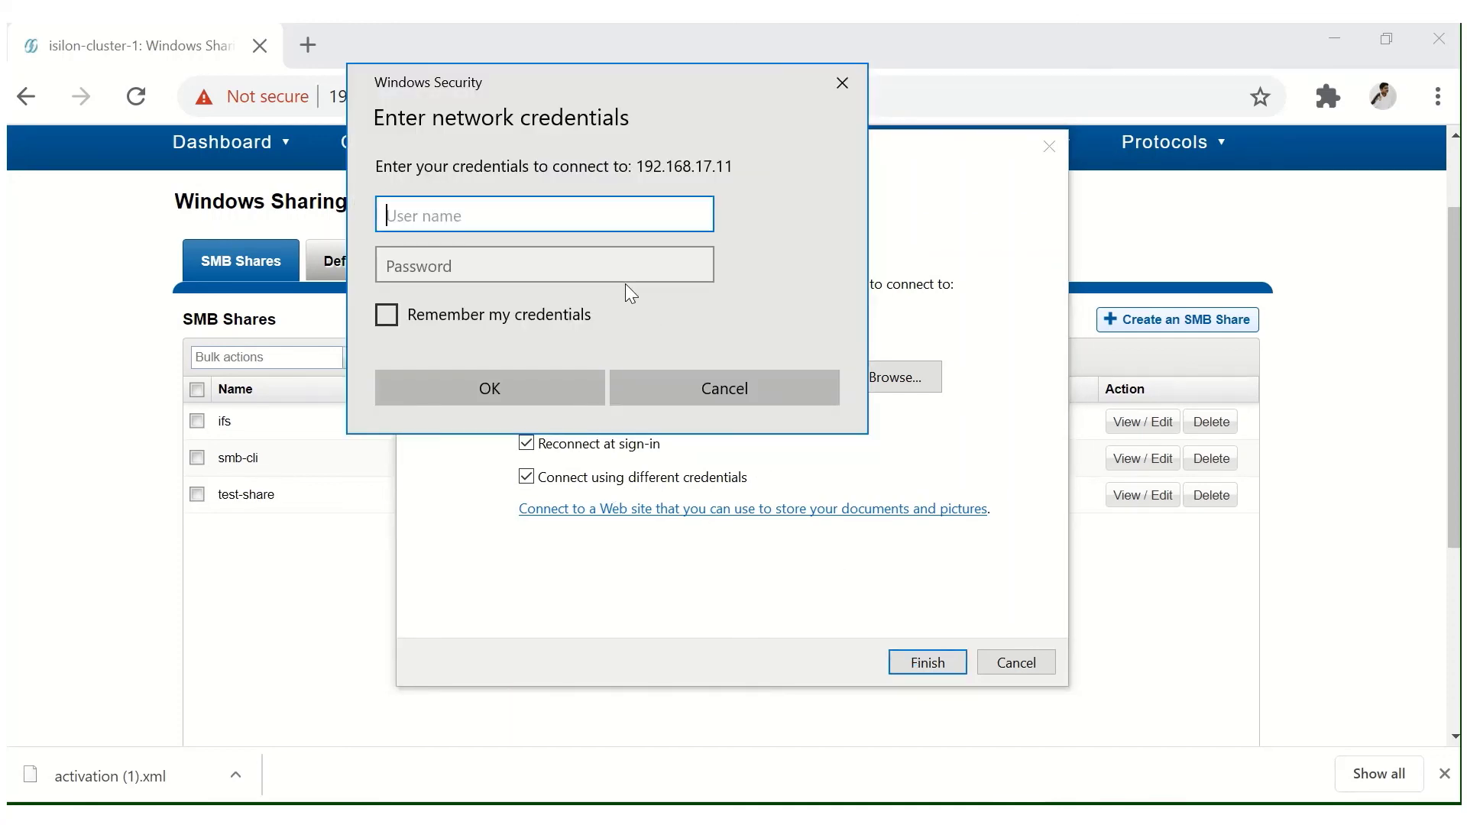
text(root)
key(Tab)
text(******)
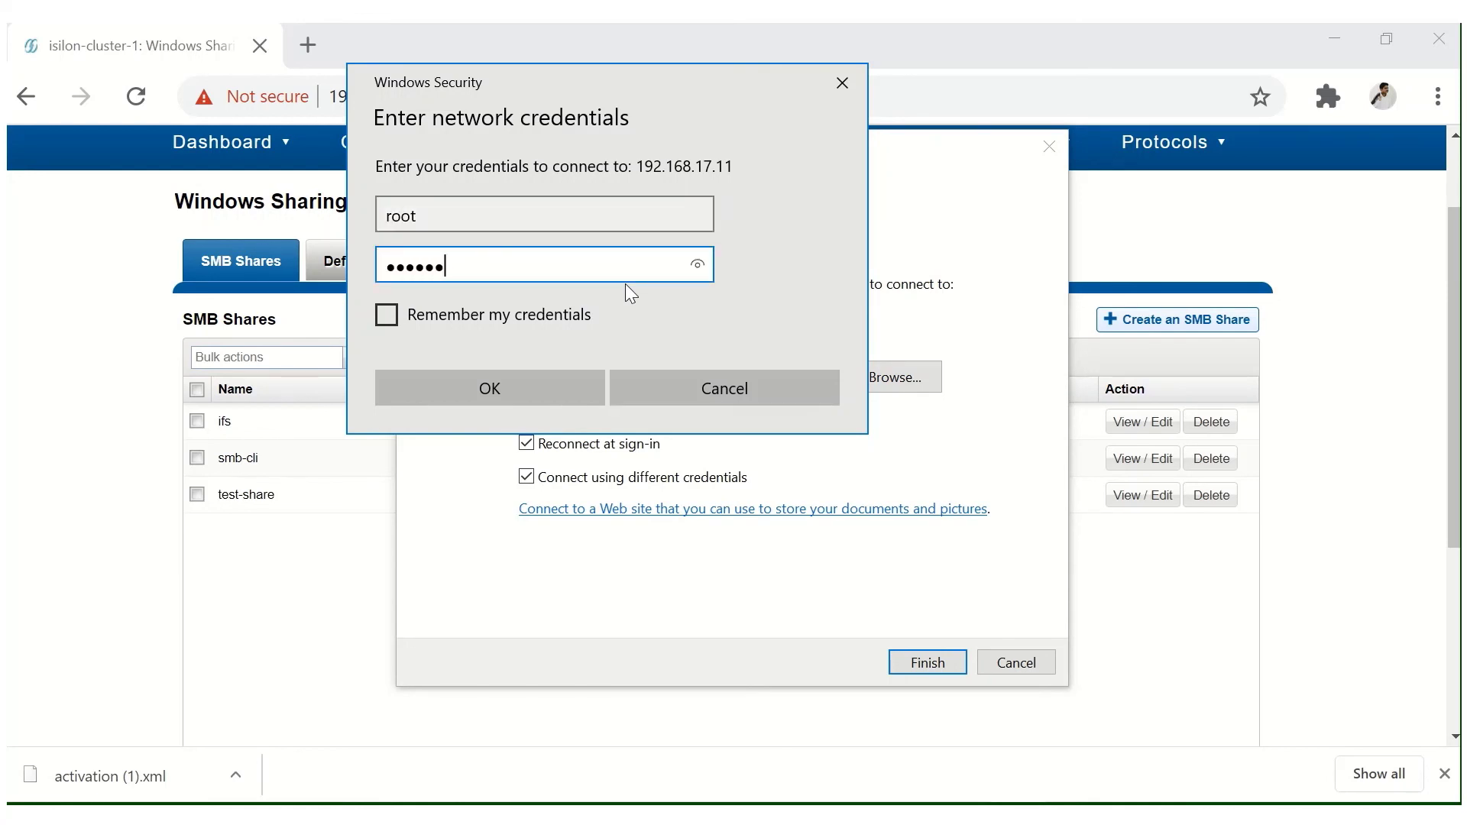
key(Return)
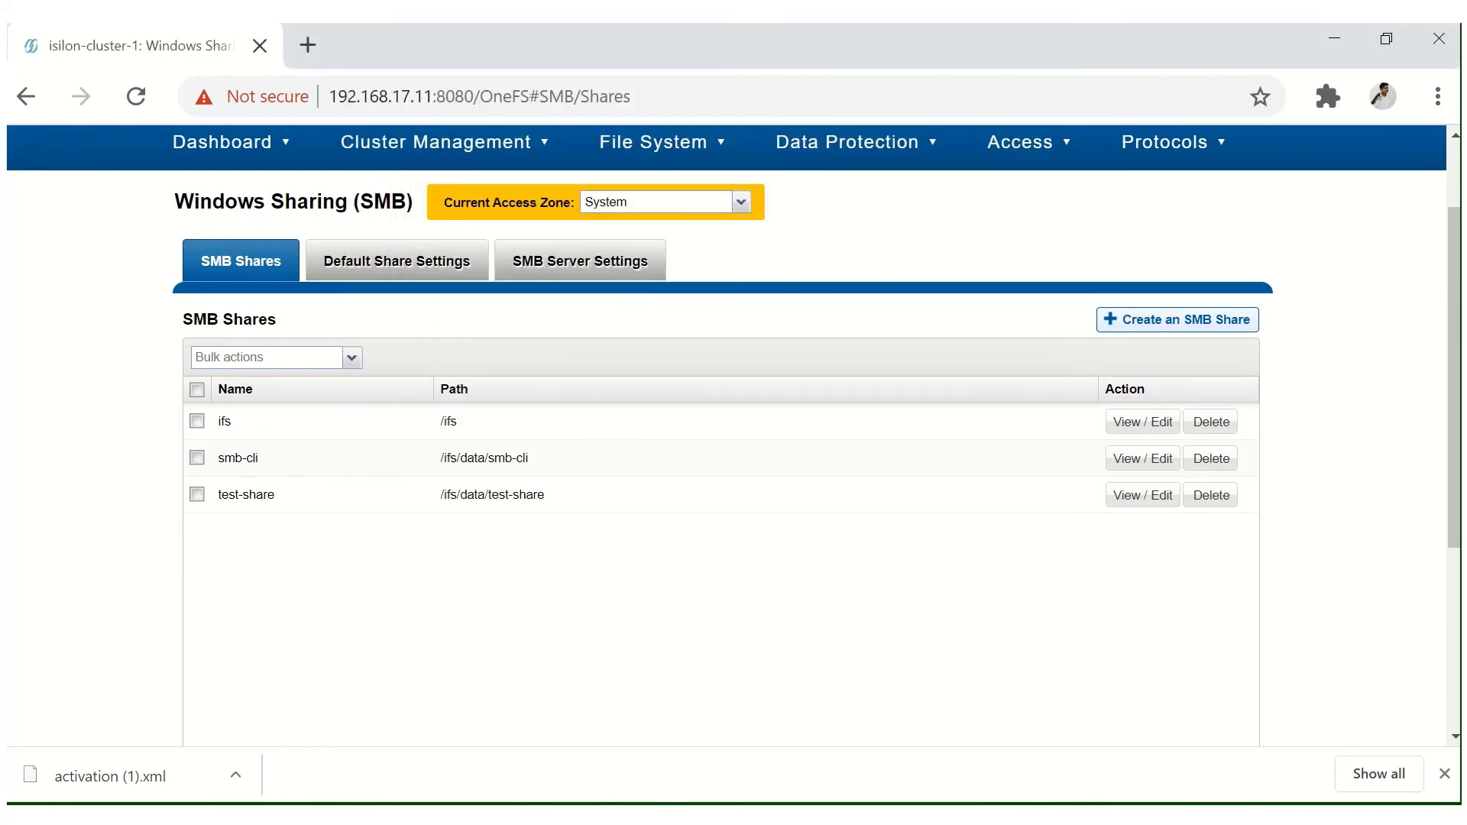
Open This PC, browse the empty test-share (Z:) drive, then return to This PC.
key(super+s)
text(this)
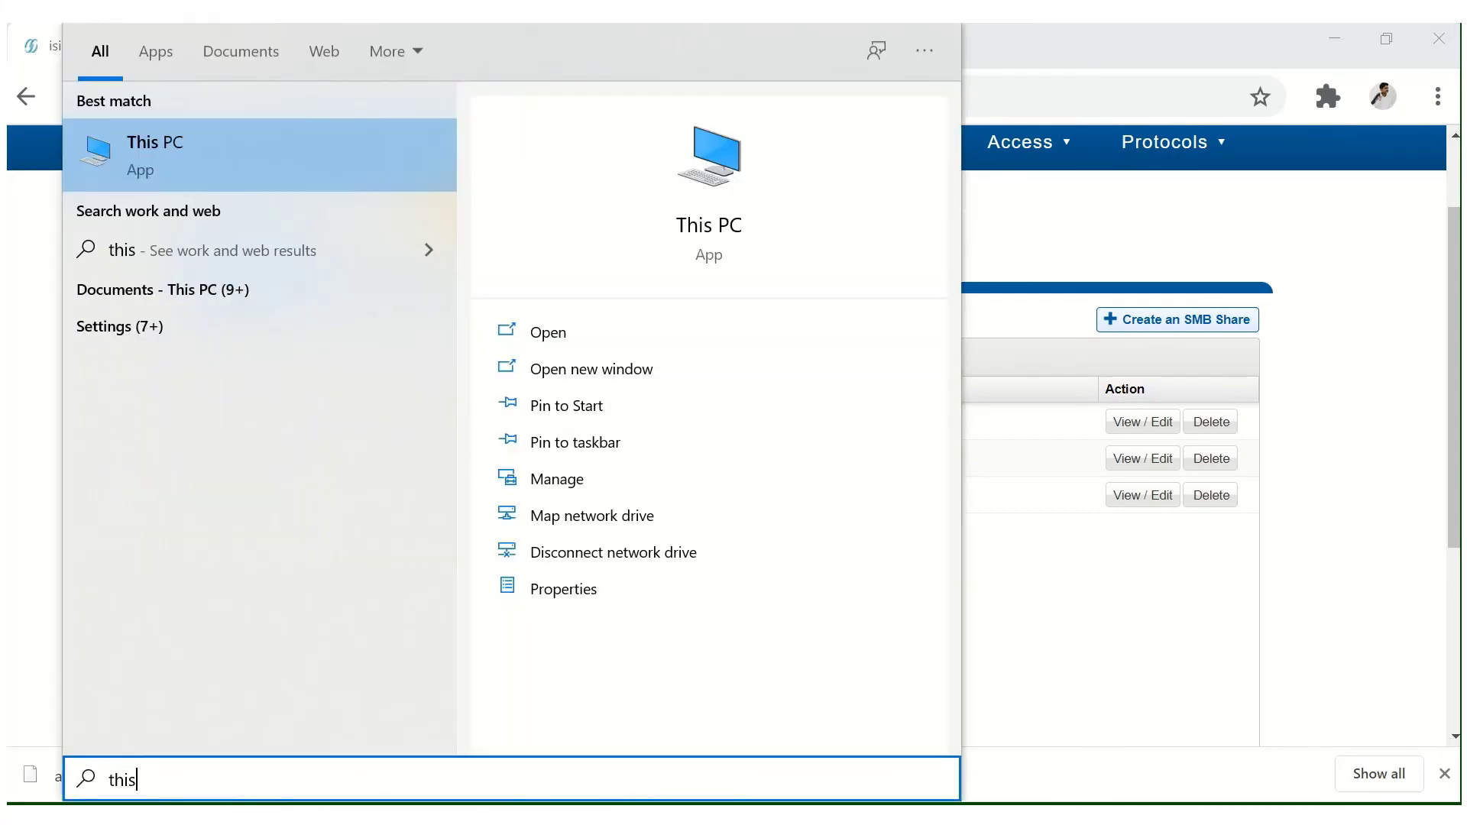
click(640, 331)
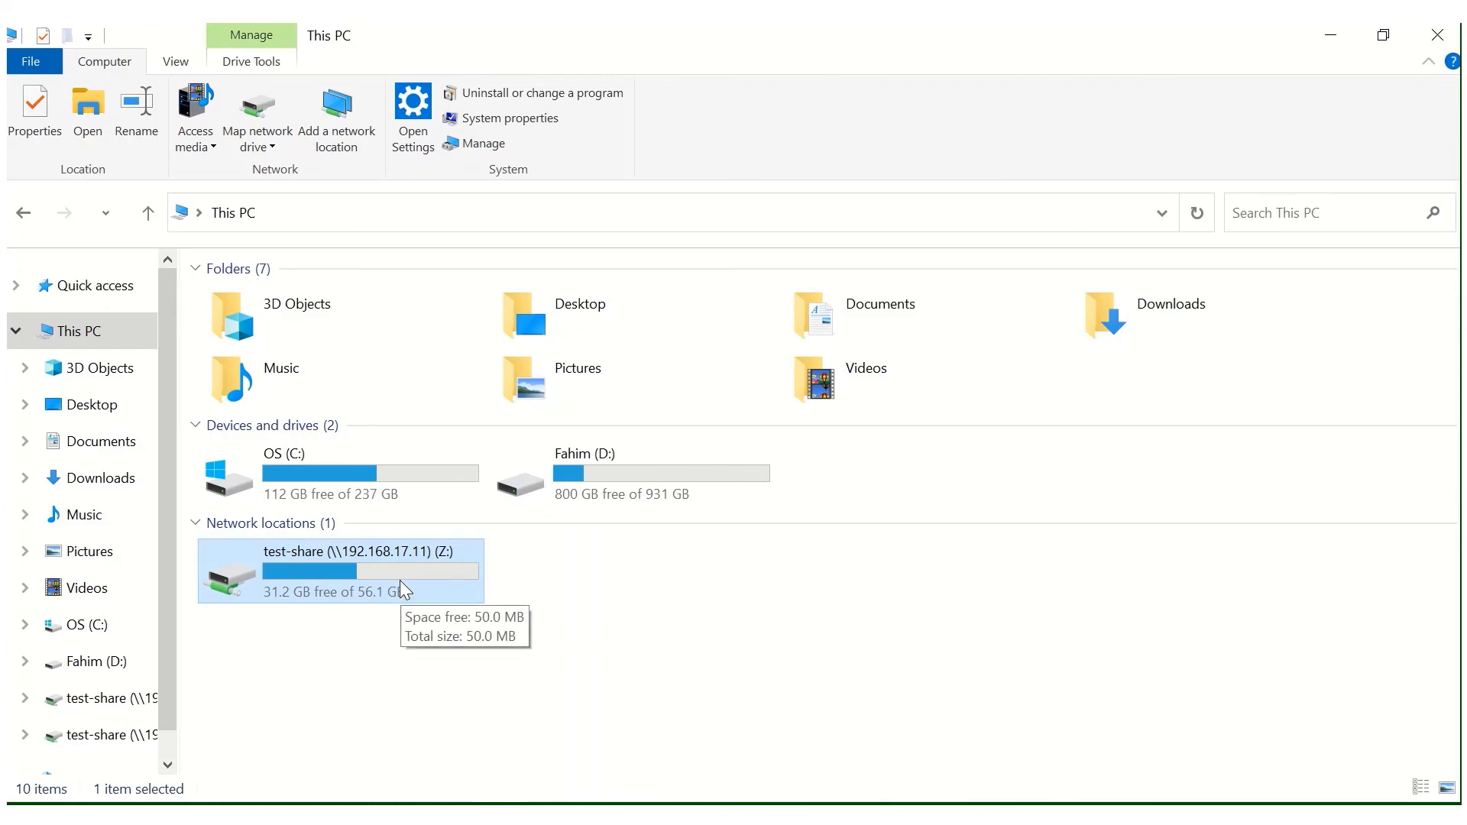
double_click(400, 580)
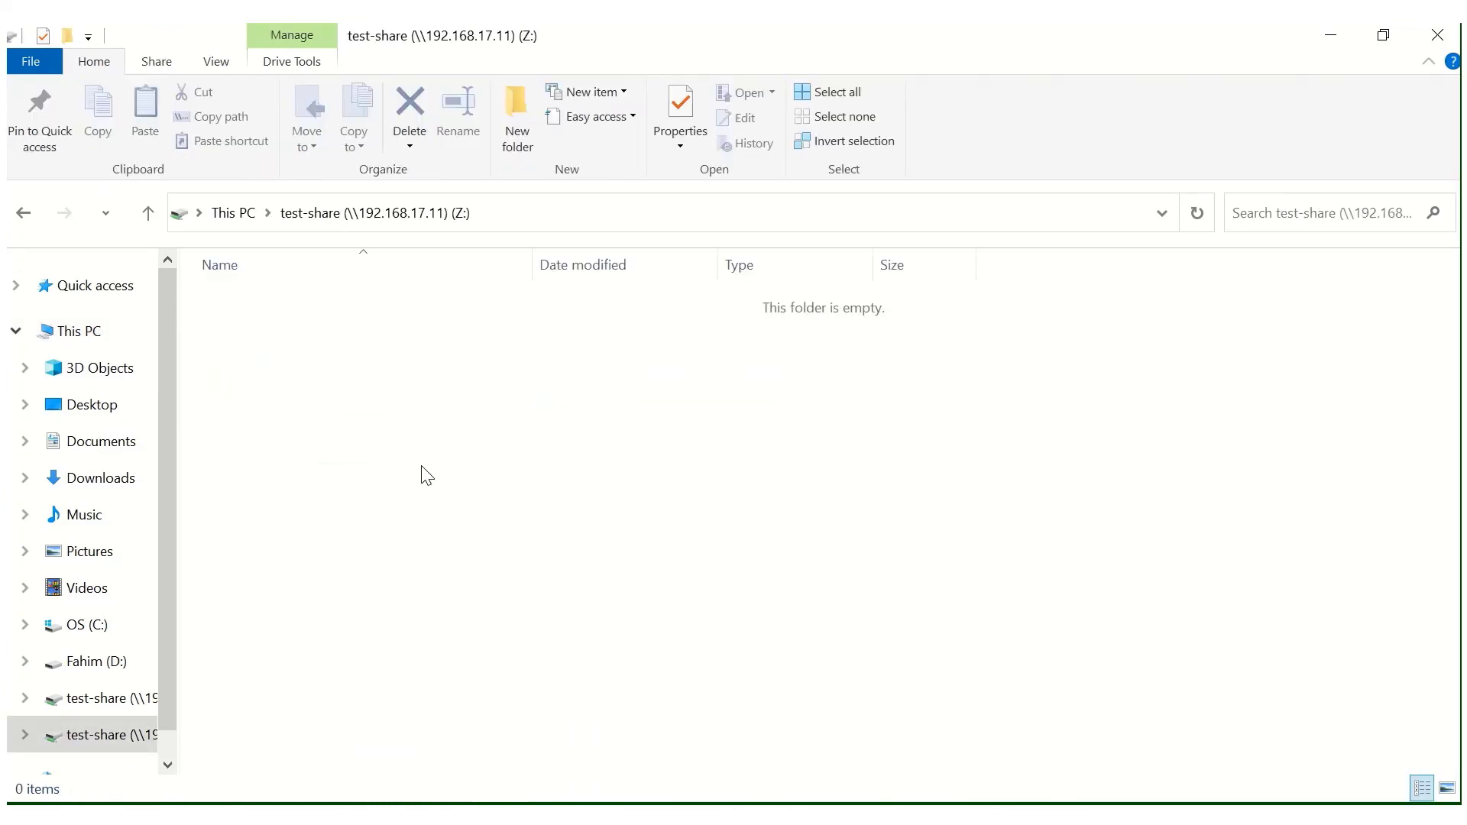
key(alt+Left)
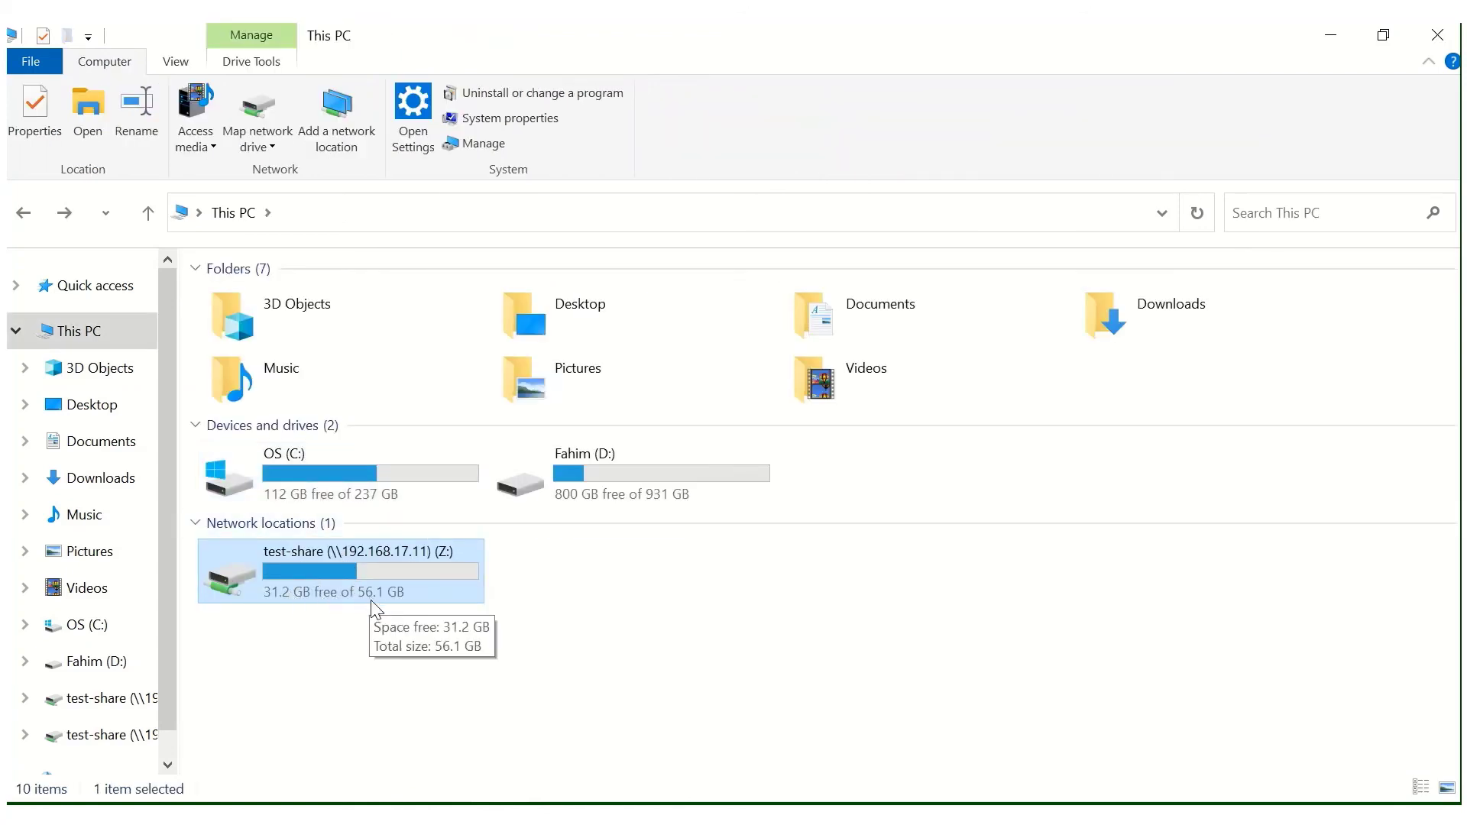
click(364, 636)
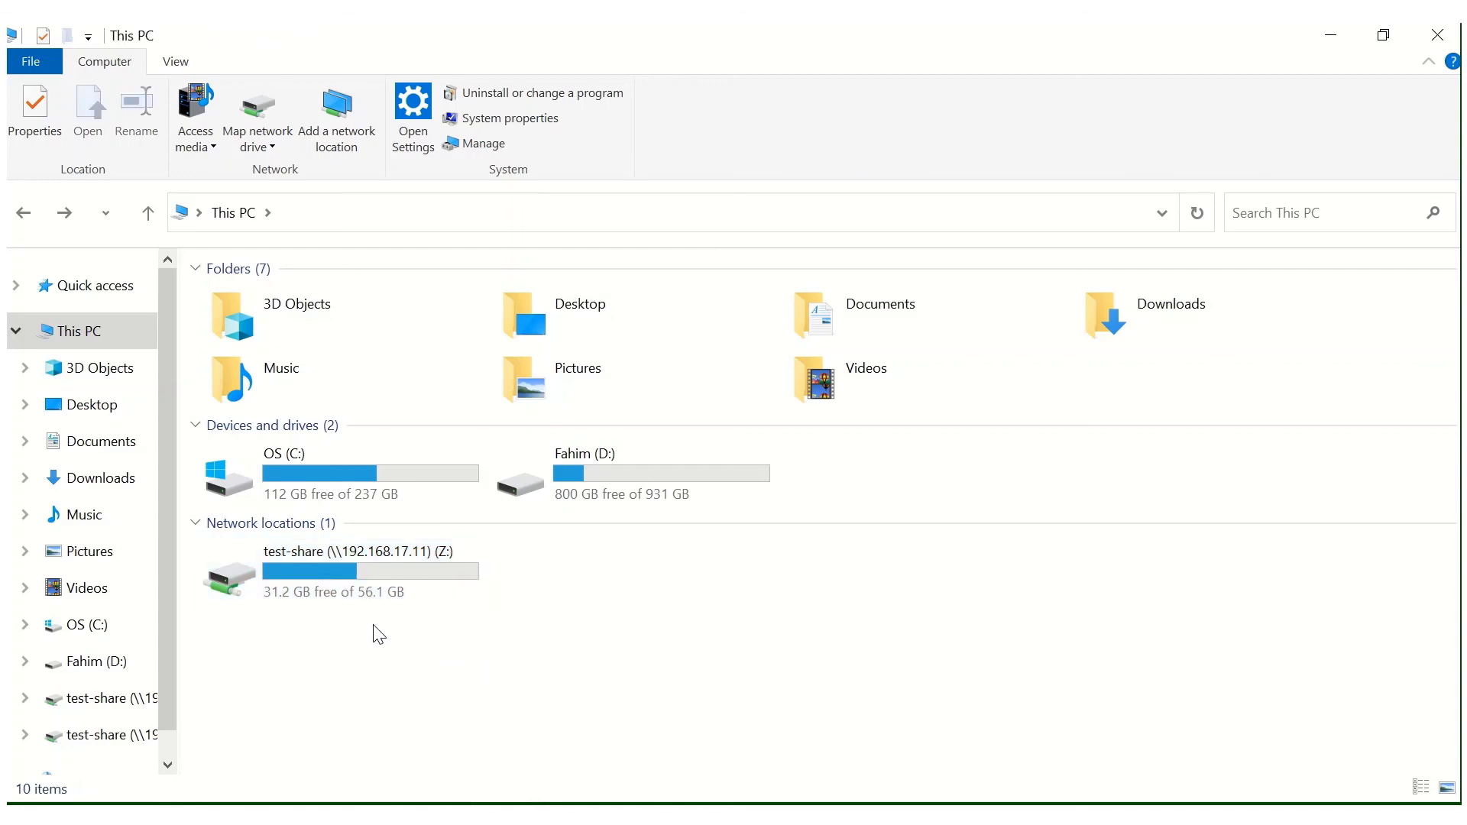